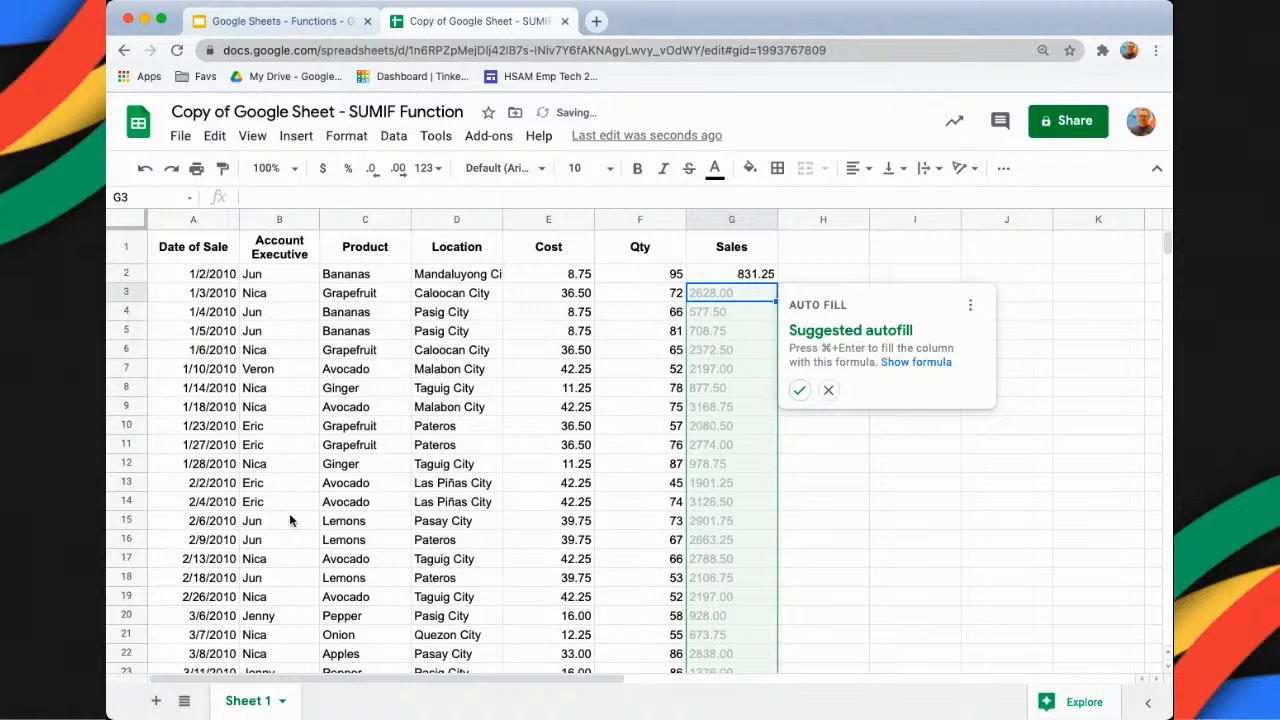
Fill the rest of the Sales column with the suggested formula multiplying Cost by Qty
{"action": "left_click", "coordinate": [799, 391]}
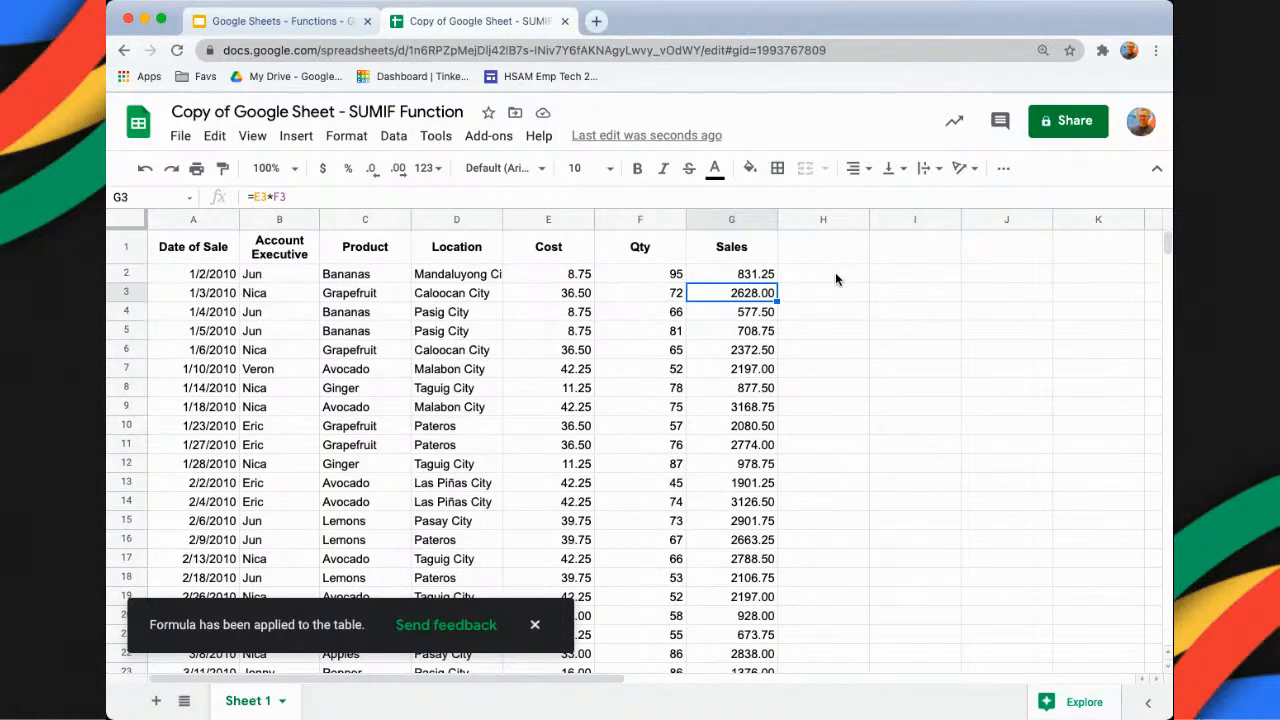
List the distinct products in cell I2 with the formula =UNIQUE(C2:C609)
{"action": "left_click", "coordinate": [892, 274]}
{"action": "type", "text": "=UNI"}
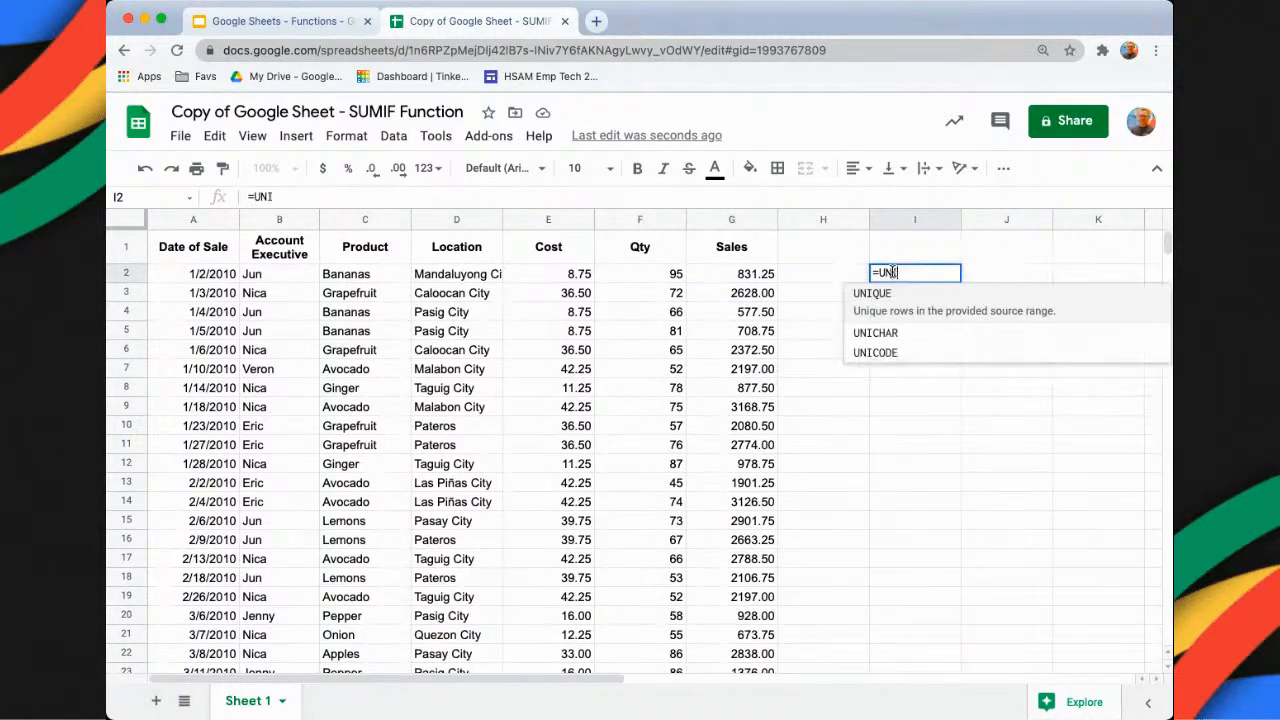
{"action": "key", "text": "Tab"}
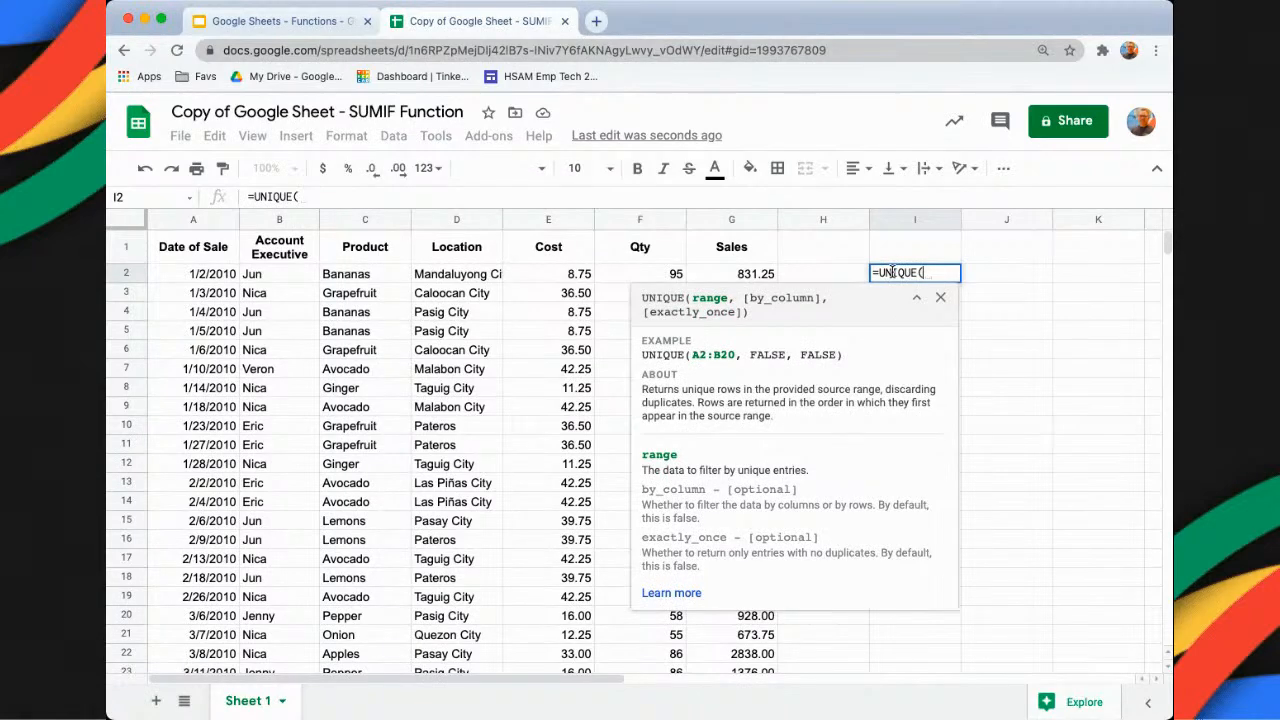
{"action": "key", "text": "Left"}
{"action": "key", "text": "Left"}
{"action": "key", "text": "Left"}
{"action": "key", "text": "Left"}
{"action": "key", "text": "Left"}
{"action": "key", "text": "Left"}
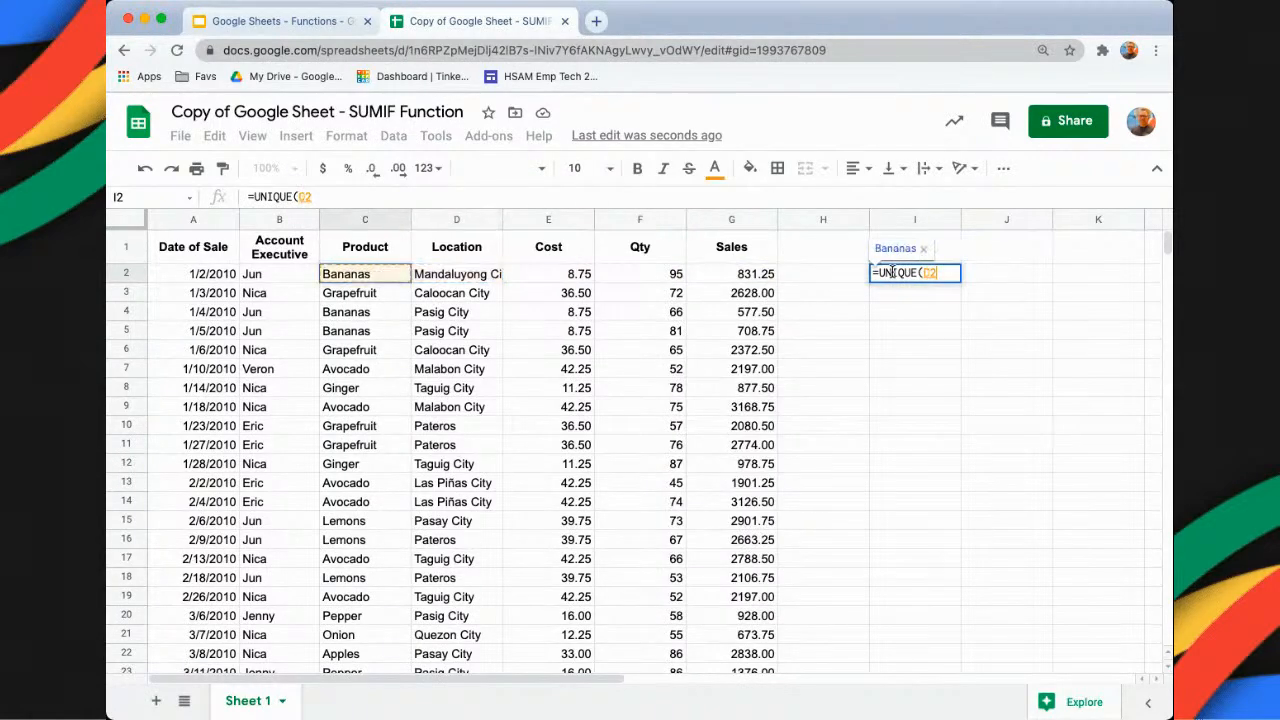
{"action": "key", "text": "super+shift+Down"}
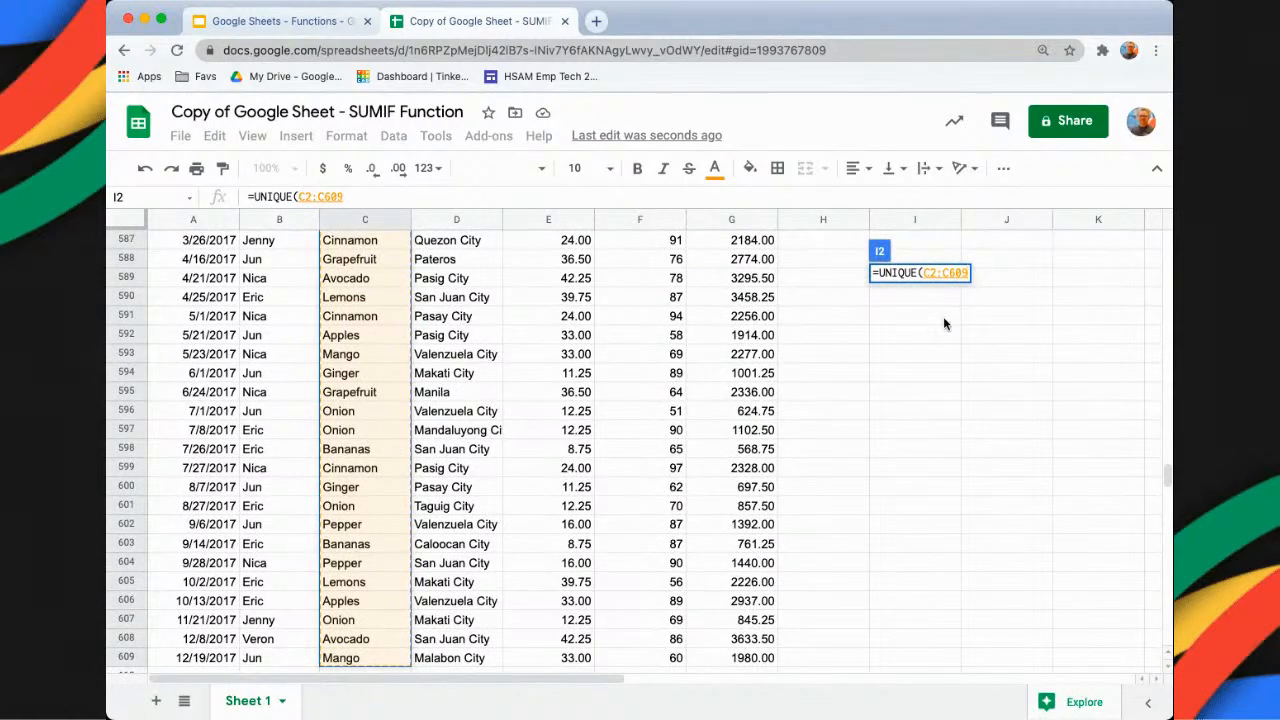
{"action": "scroll", "coordinate": [943, 316], "scroll_direction": "up", "scroll_amount": 20}
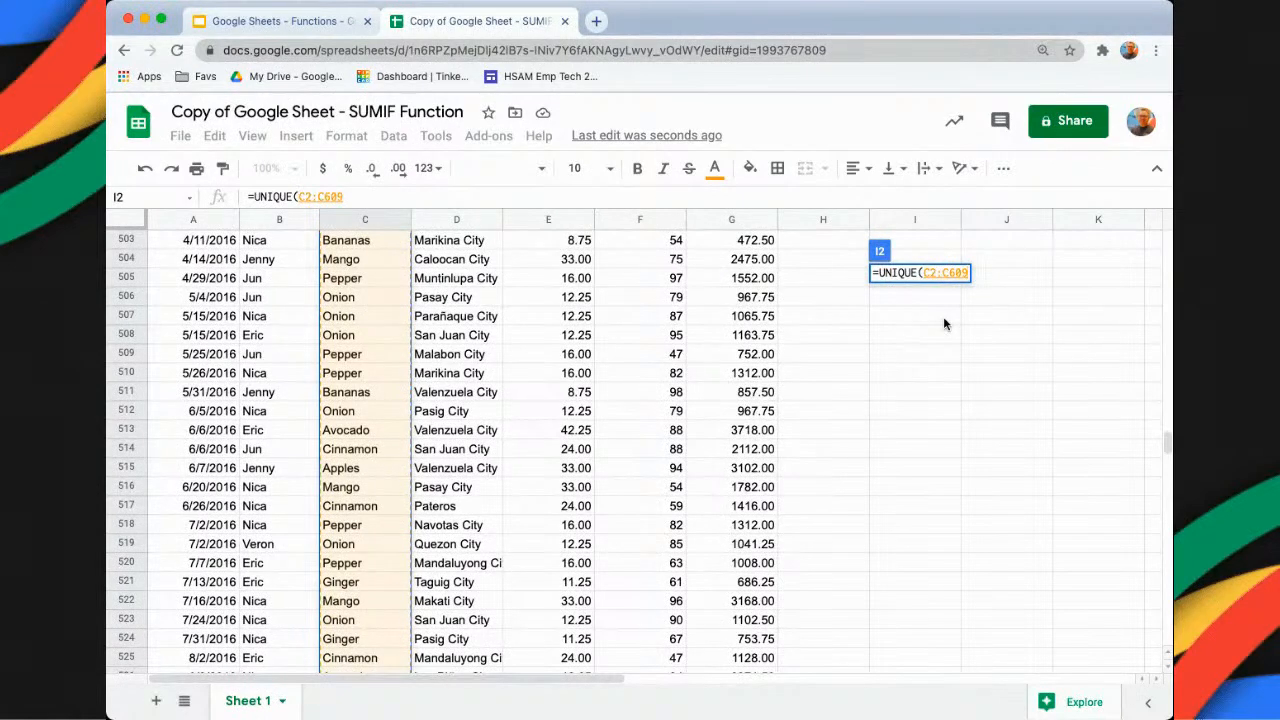
{"action": "type", "text": ")"}
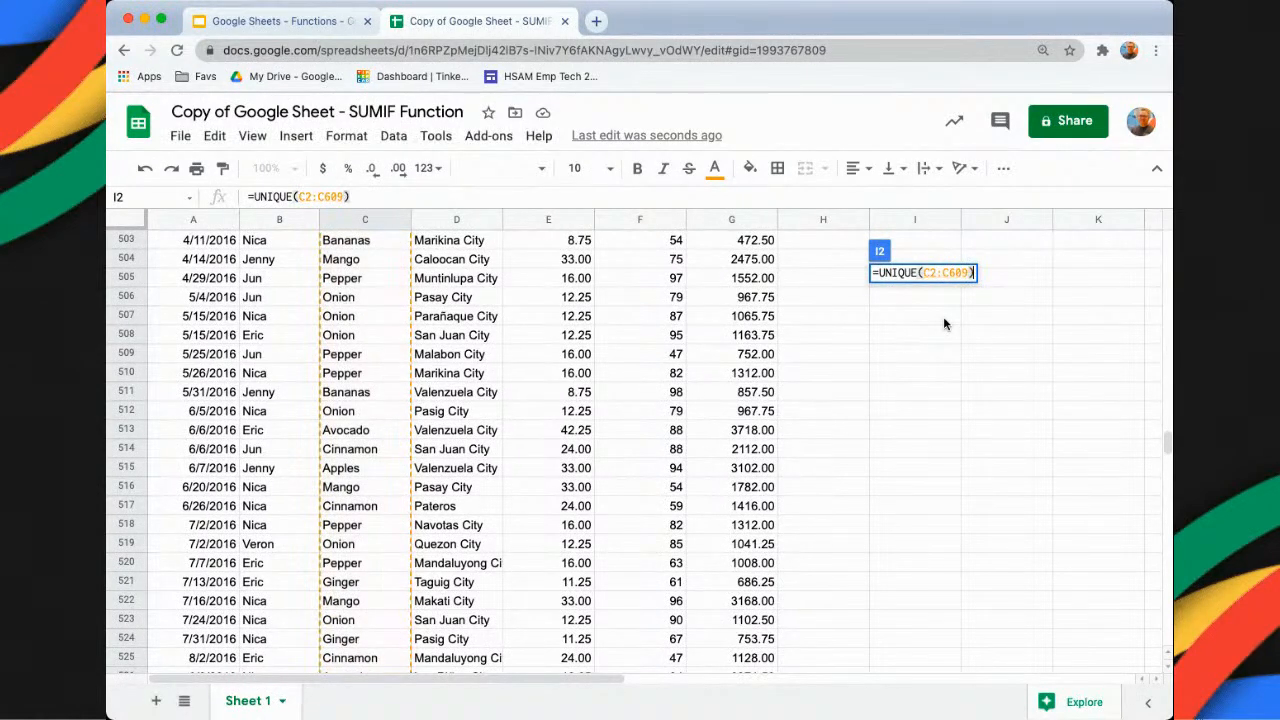
{"action": "key", "text": "Return"}
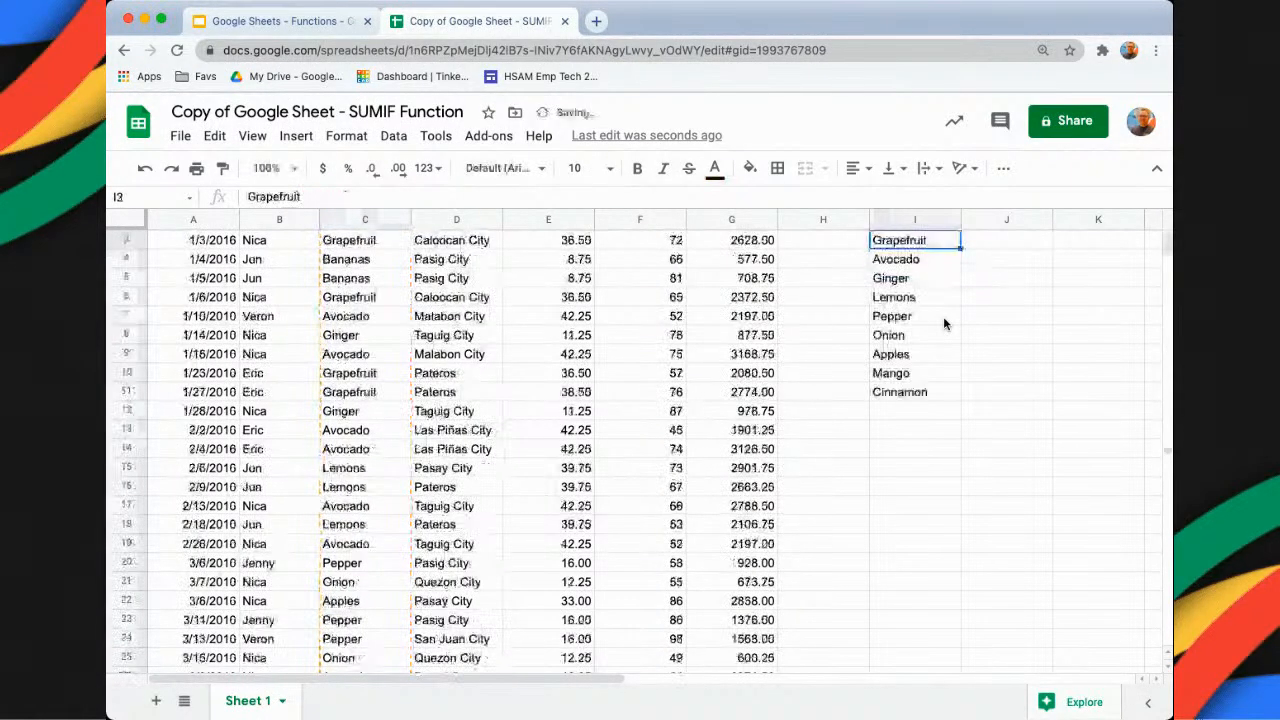
Add the headings PRODUCT in I1 and Total Sales in J1 above the product summary
{"action": "key", "text": "Up"}
{"action": "key", "text": "Up"}
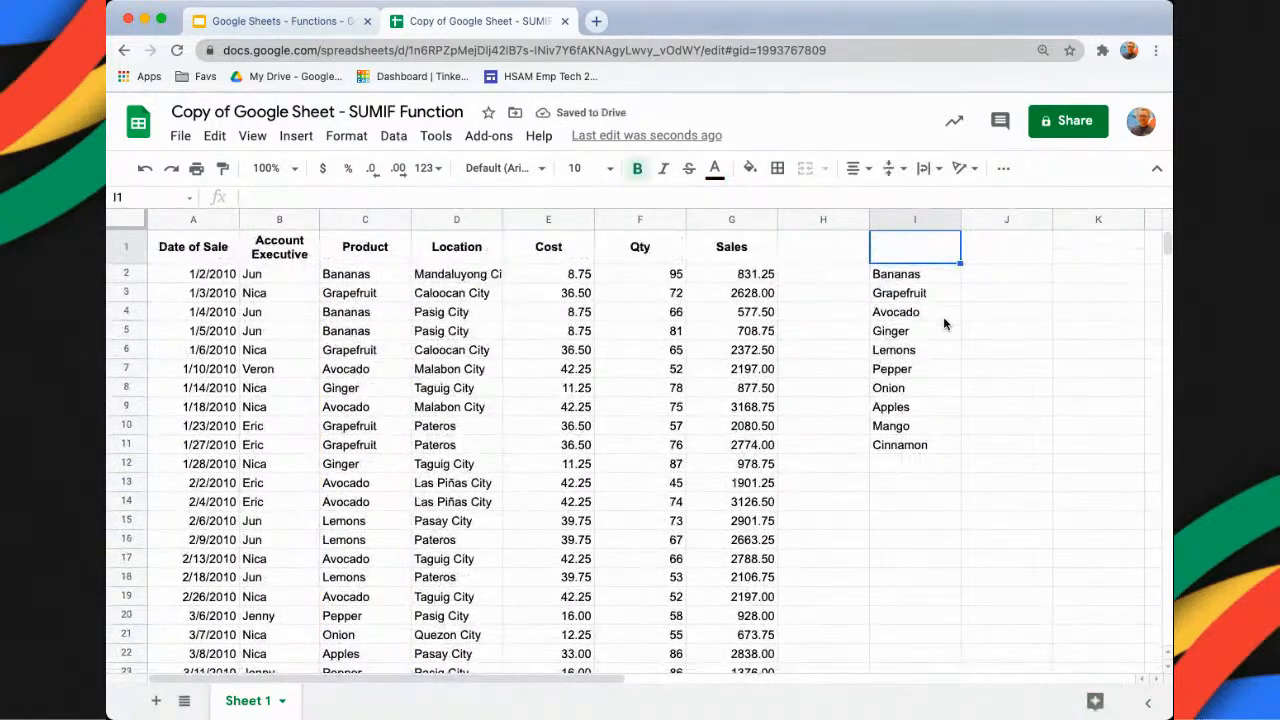
{"action": "type", "text": "PRODUCT"}
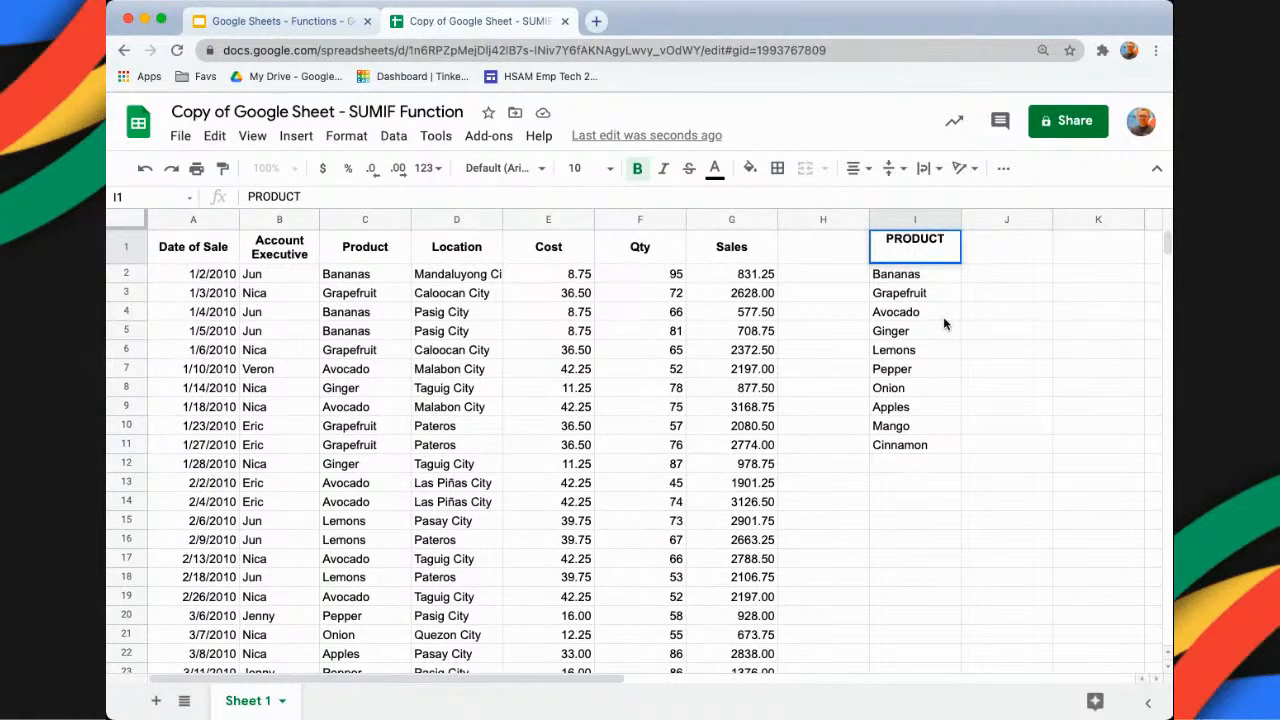
{"action": "key", "text": "Tab"}
{"action": "type", "text": "TOtal"}
{"action": "key", "text": "BackSpace"}
{"action": "key", "text": "BackSpace"}
{"action": "key", "text": "BackSpace"}
{"action": "key", "text": "BackSpace"}
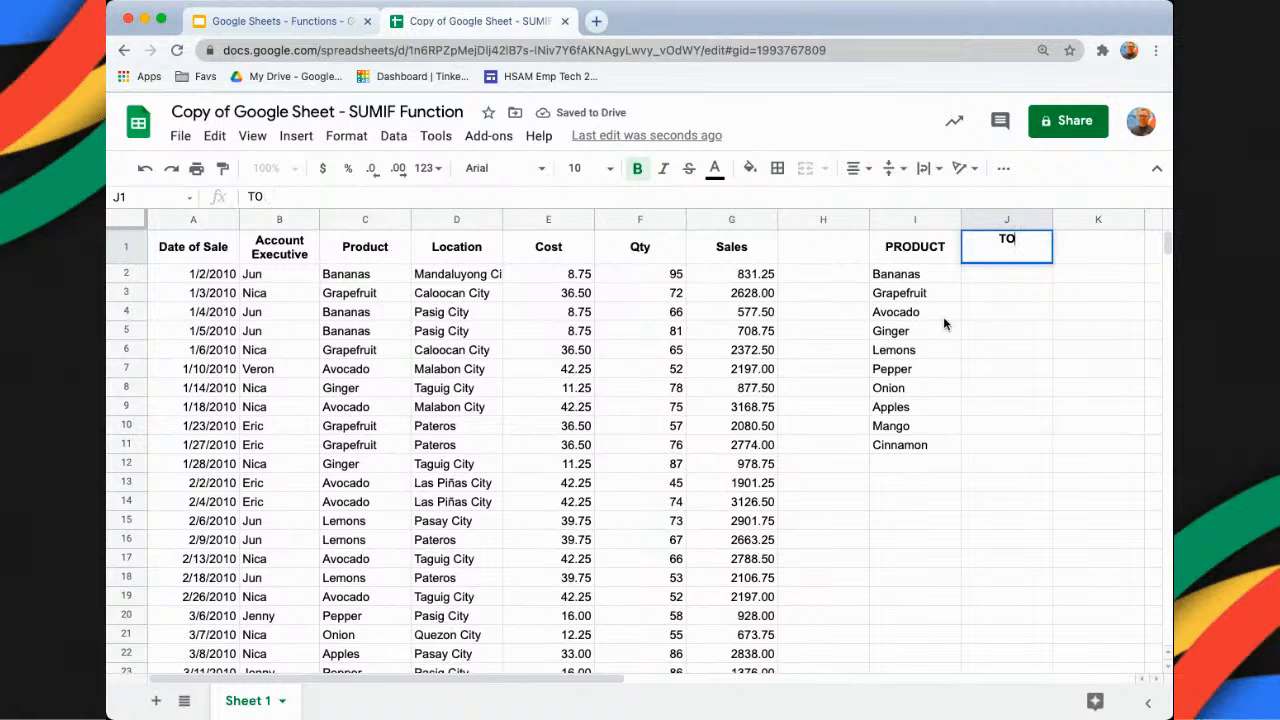
{"action": "type", "text": "otal Sales"}
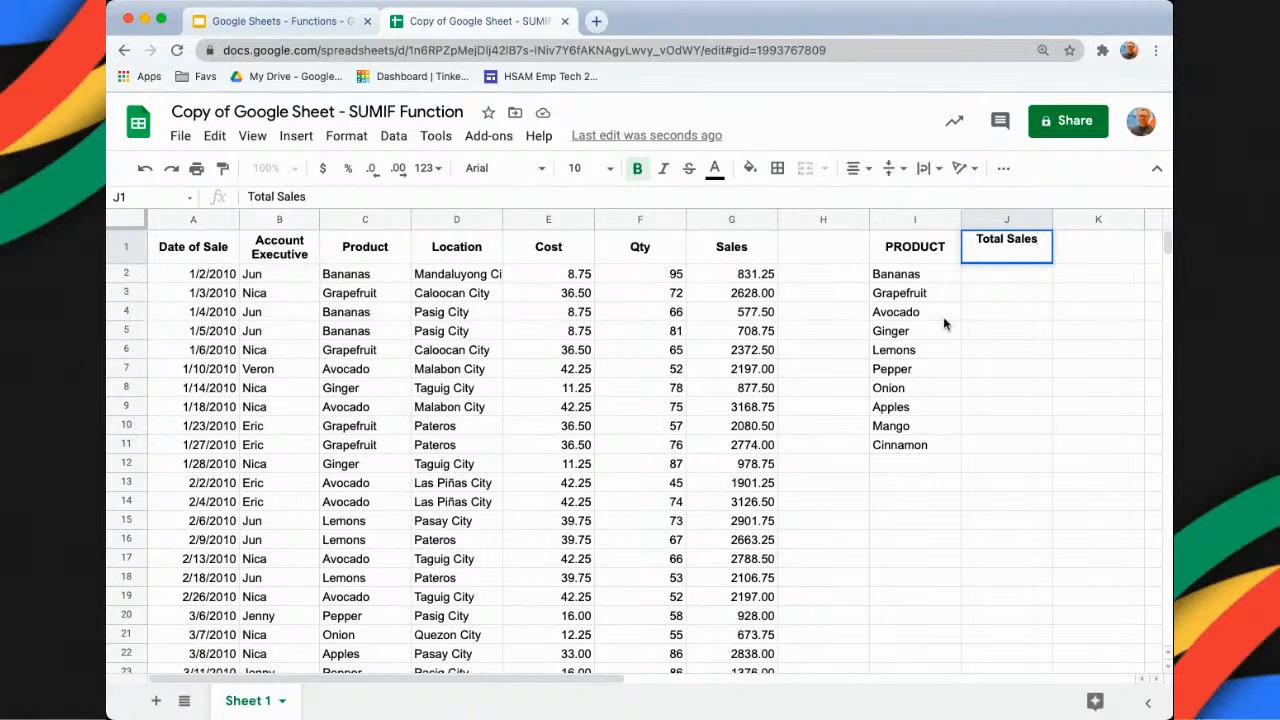
{"action": "key", "text": "Return"}
{"action": "key", "text": "Left"}
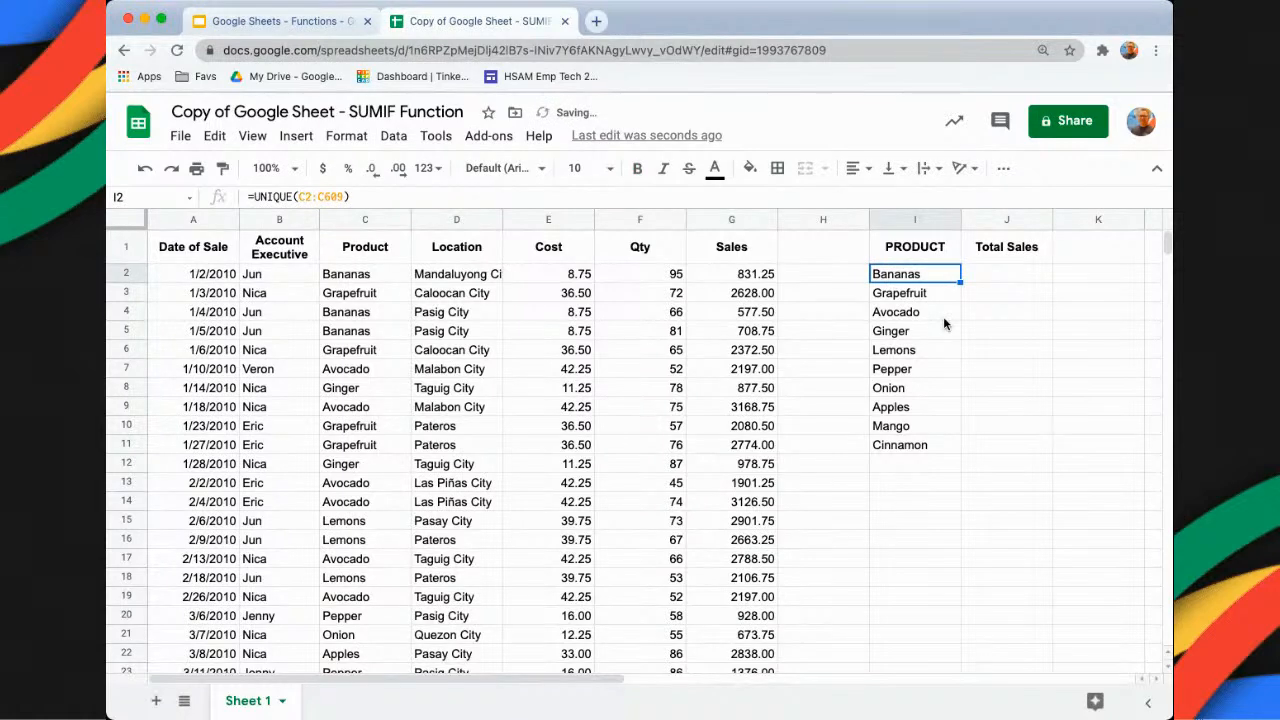
{"action": "key", "text": "Right"}
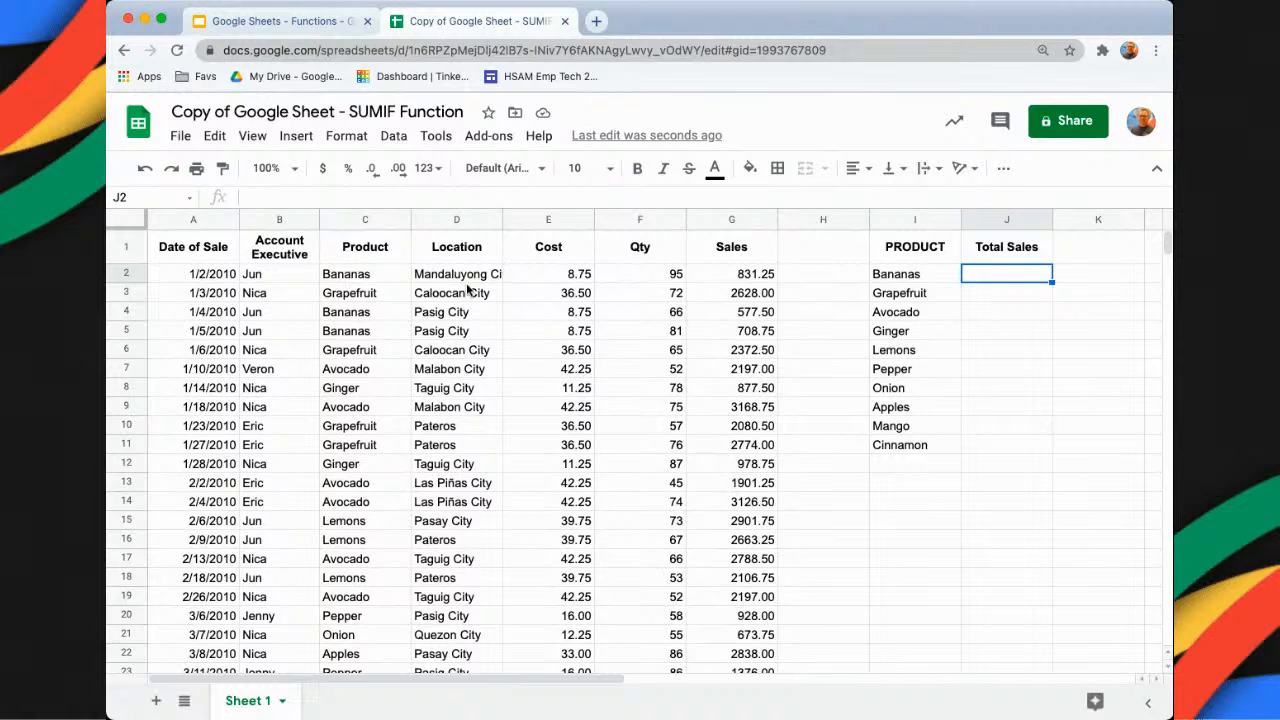
Start a SUMIF formula in J2 with the product range C2:C609 and the criterion I2
{"action": "left_click", "coordinate": [345, 276]}
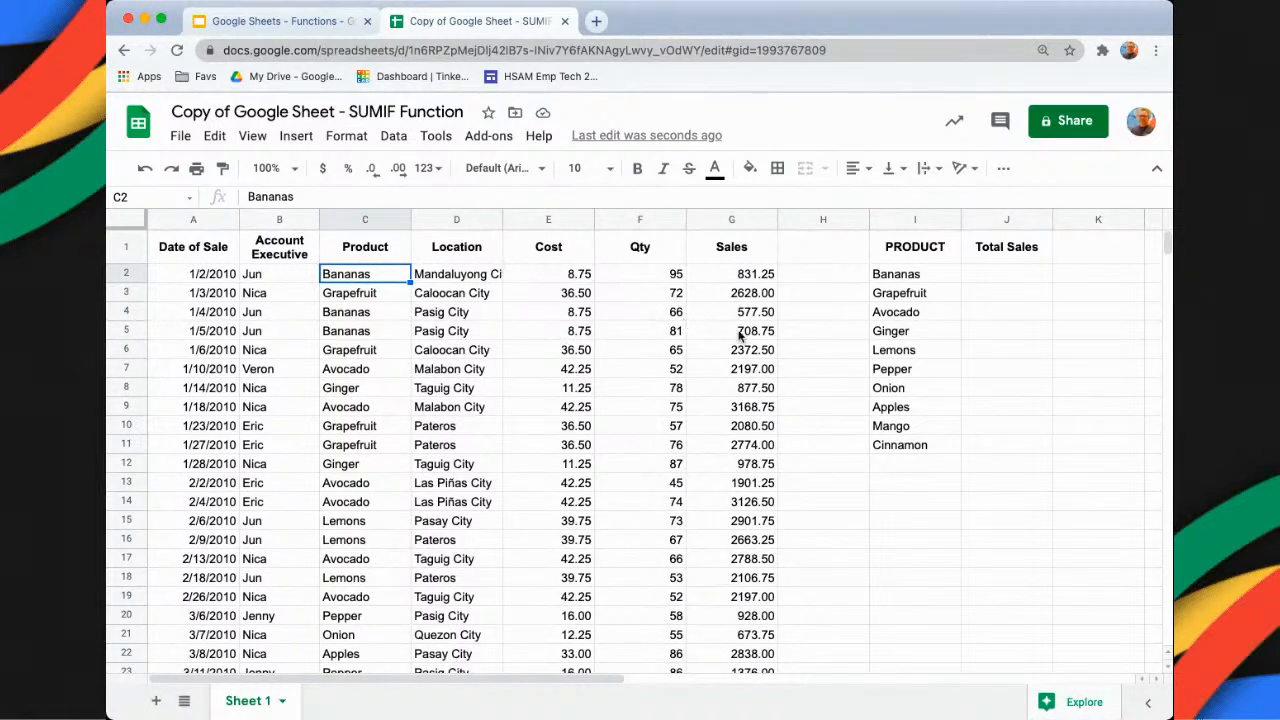
{"action": "left_click", "coordinate": [1018, 281]}
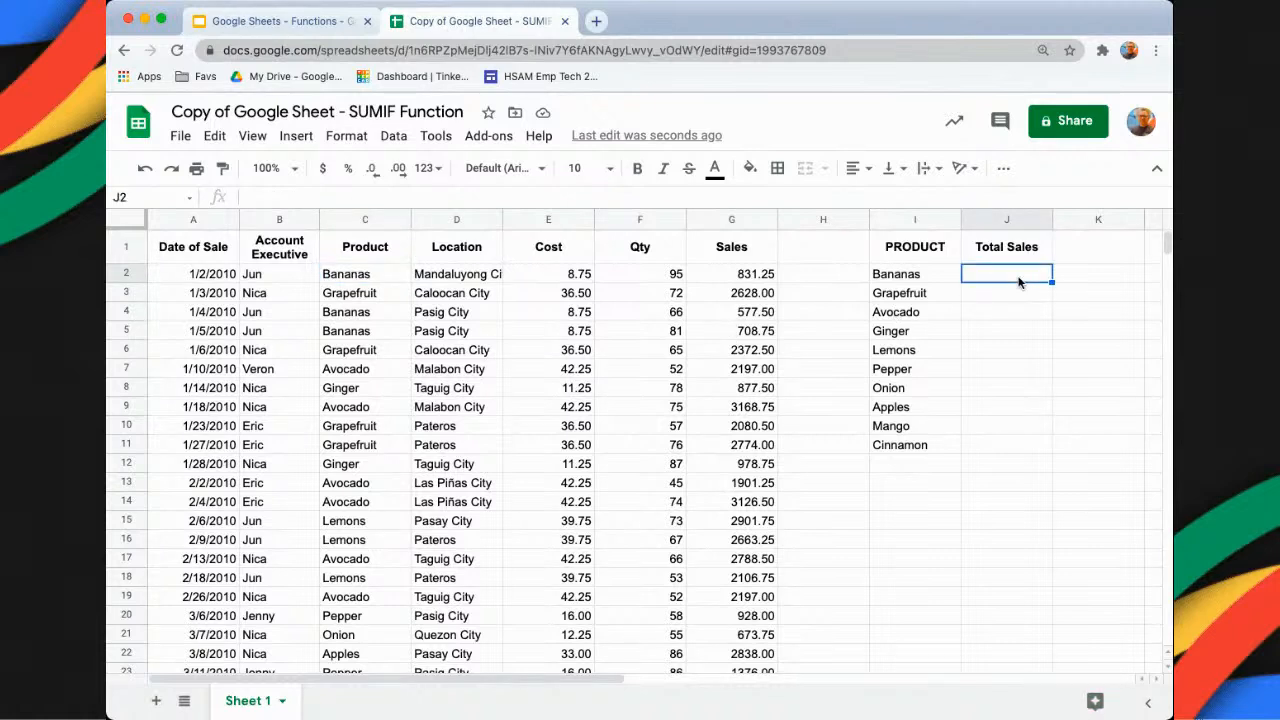
{"action": "type", "text": "="}
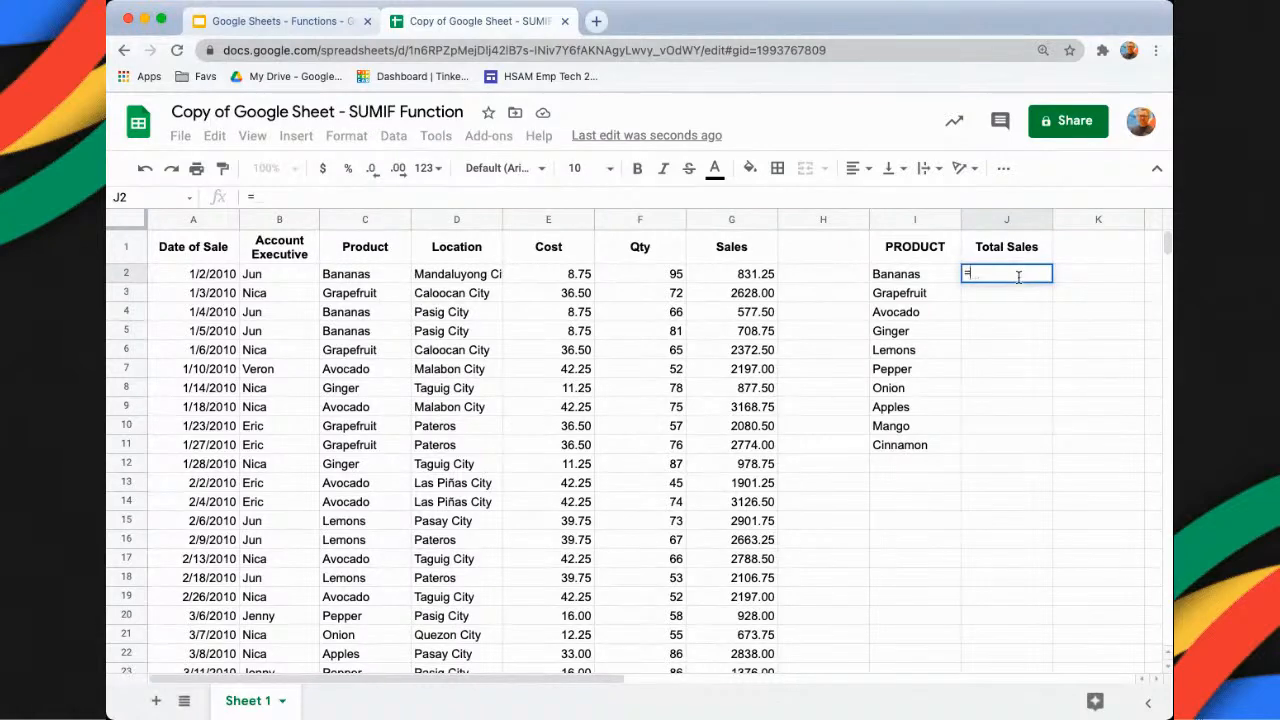
{"action": "type", "text": "SUMIF"}
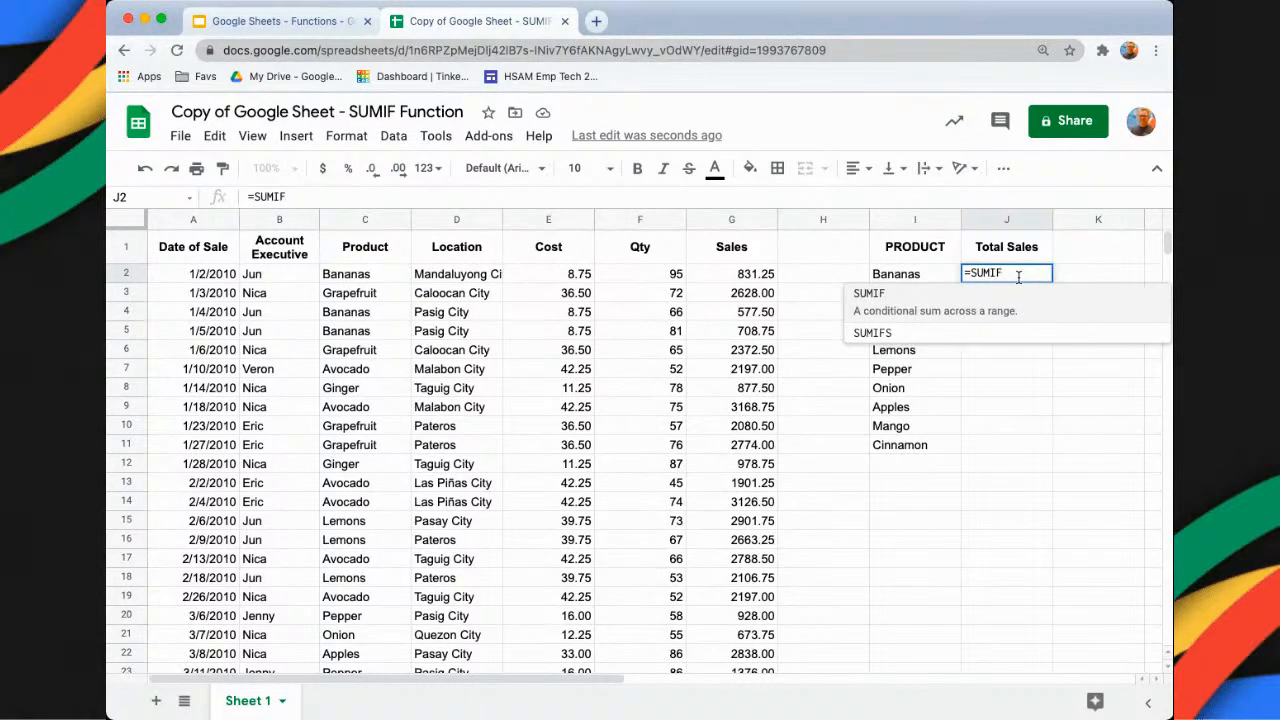
{"action": "type", "text": "("}
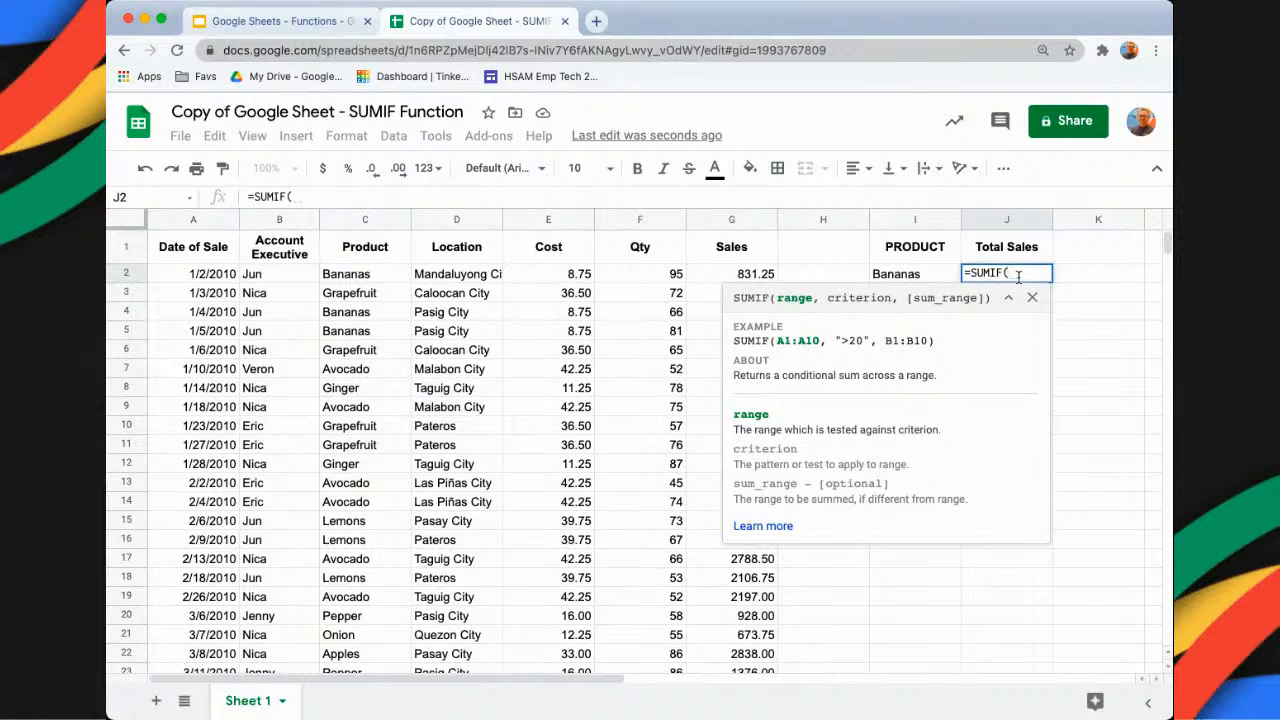
{"action": "left_click", "coordinate": [355, 276]}
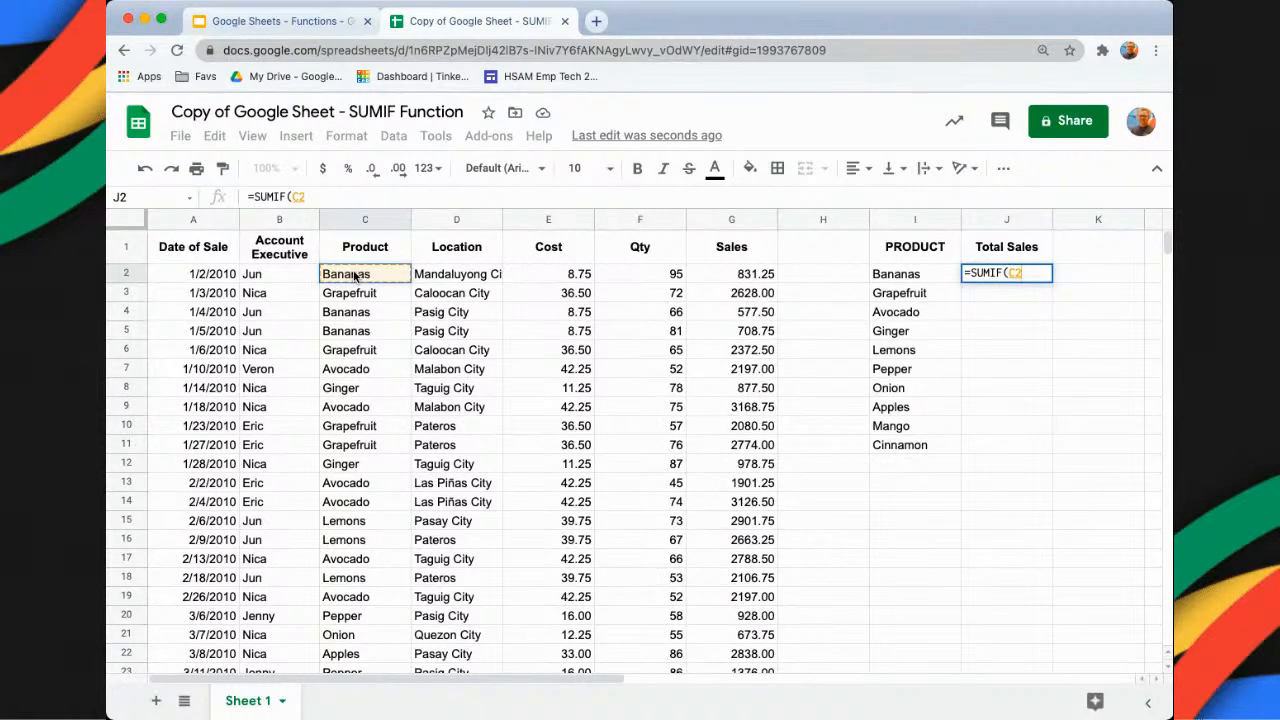
{"action": "key", "text": "super+shift+Down"}
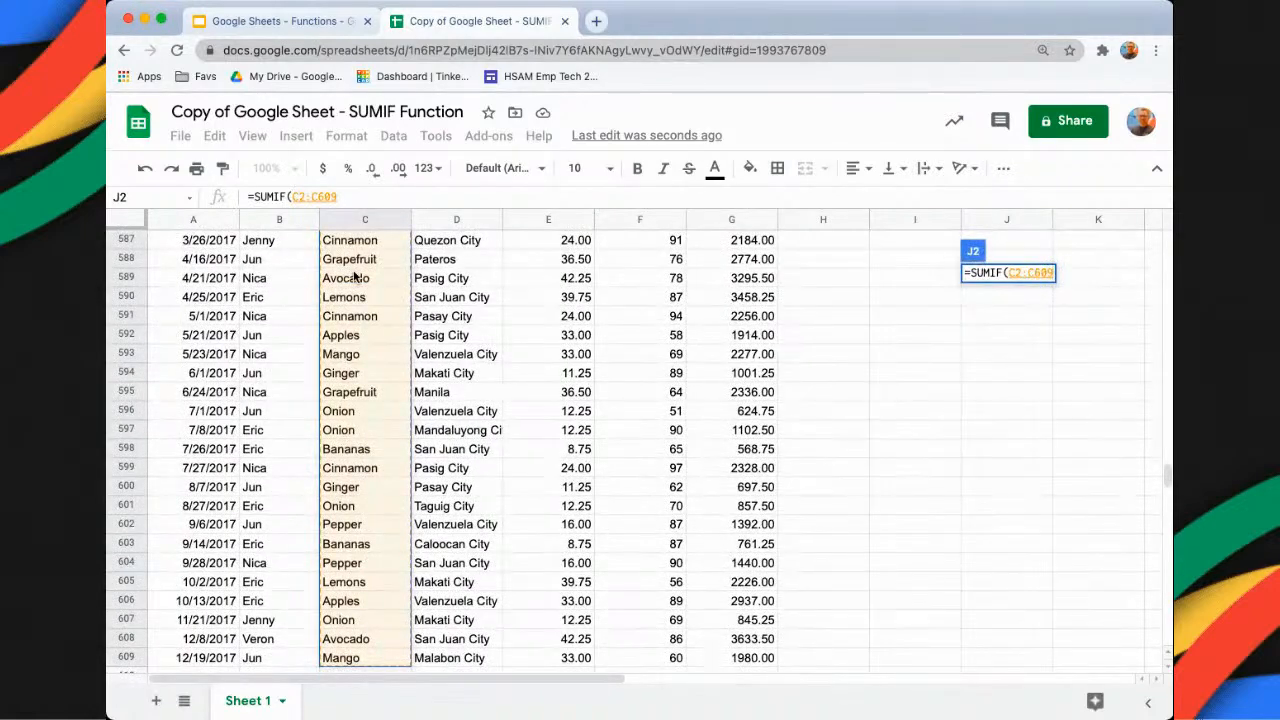
{"action": "type", "text": ","}
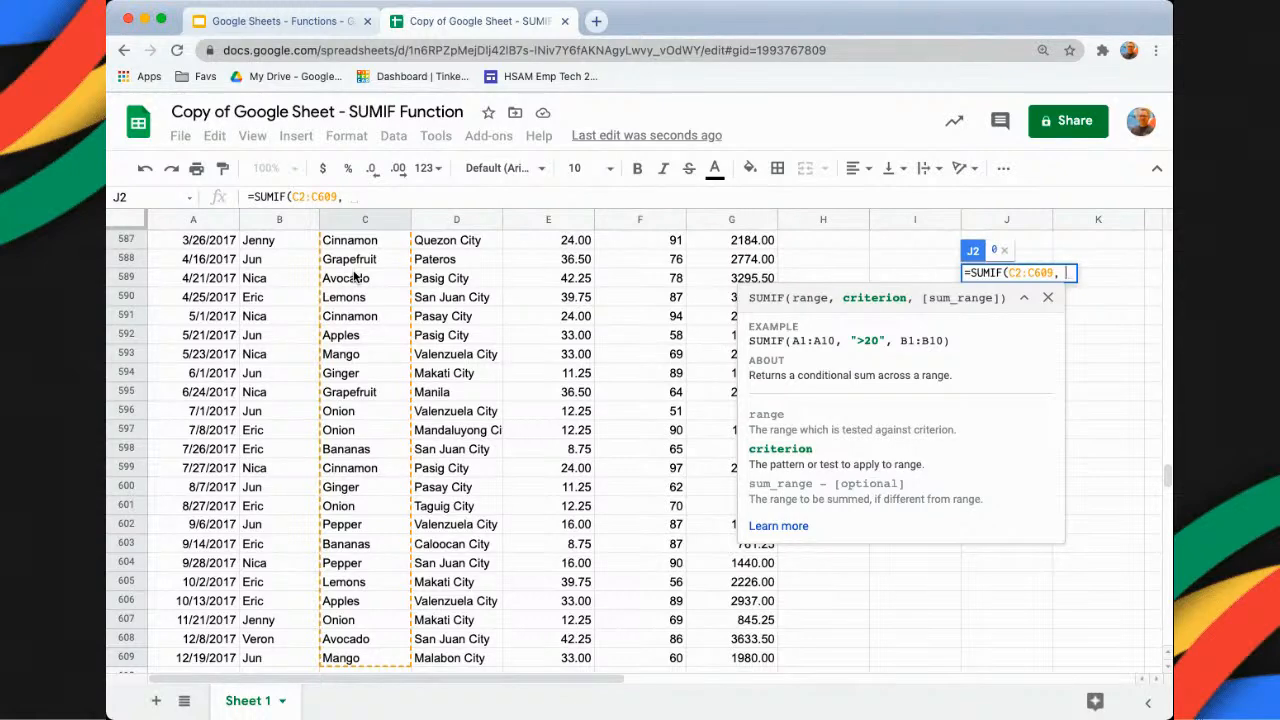
{"action": "key", "text": "Left"}
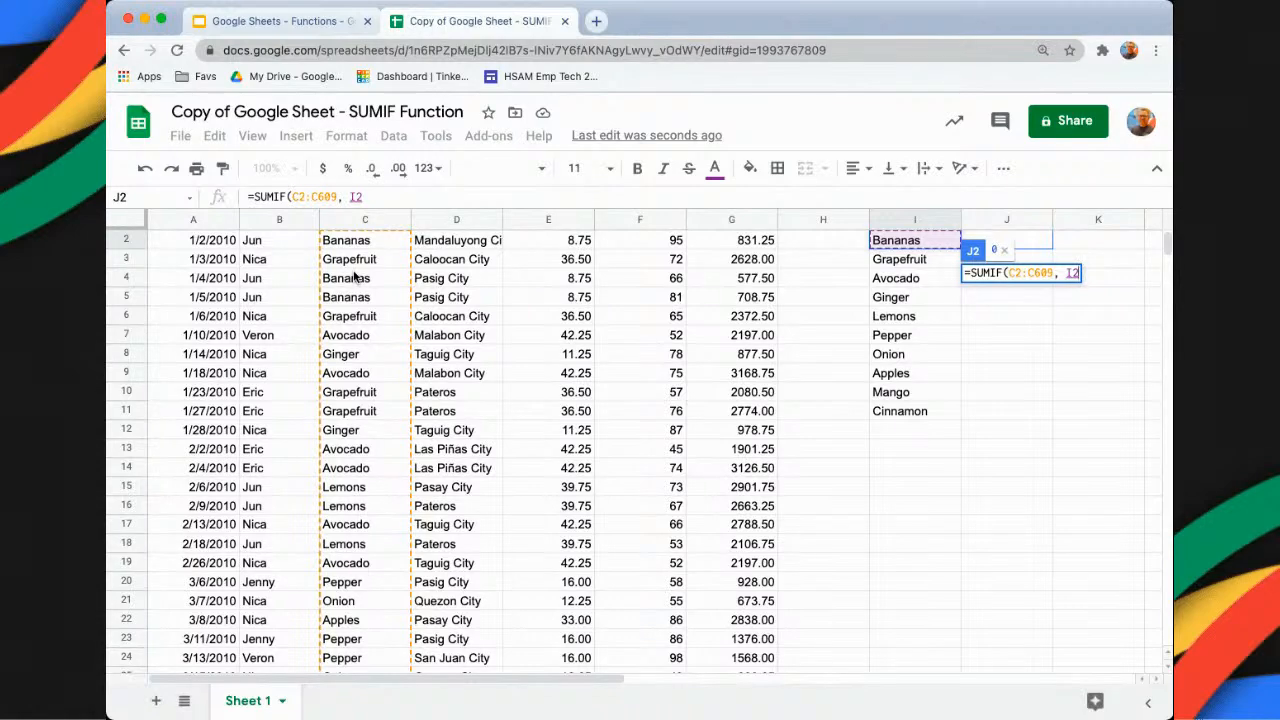
Complete the SUMIF formula in J2 with G2:G609 as the sum range and reject the suggested autofill
{"action": "type", "text": ","}
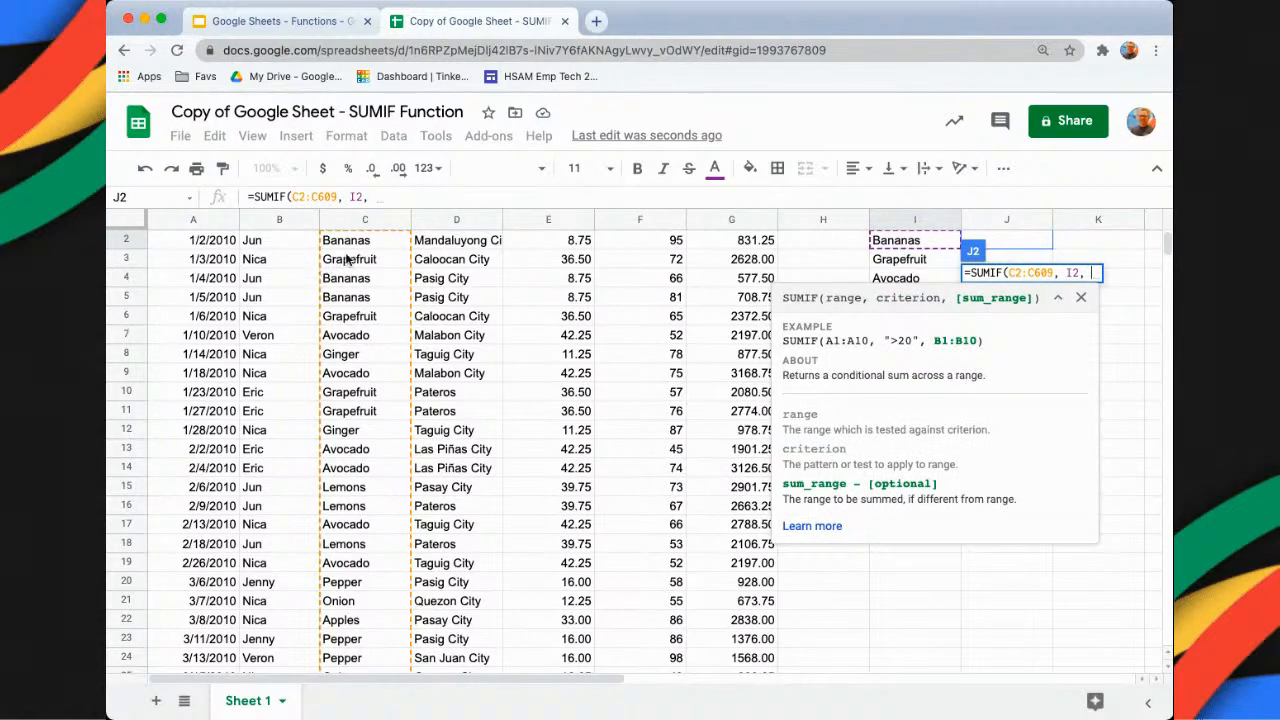
{"action": "left_click", "coordinate": [716, 243]}
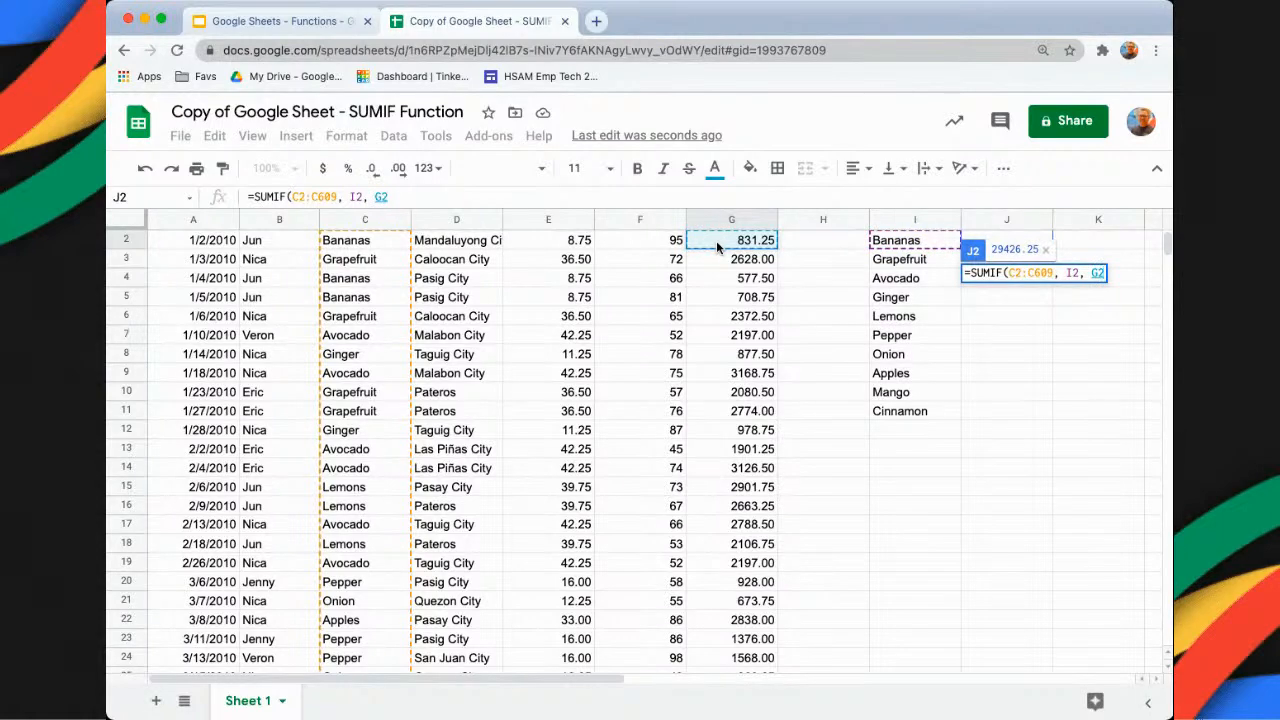
{"action": "scroll", "coordinate": [716, 246], "scroll_direction": "up", "scroll_amount": 1}
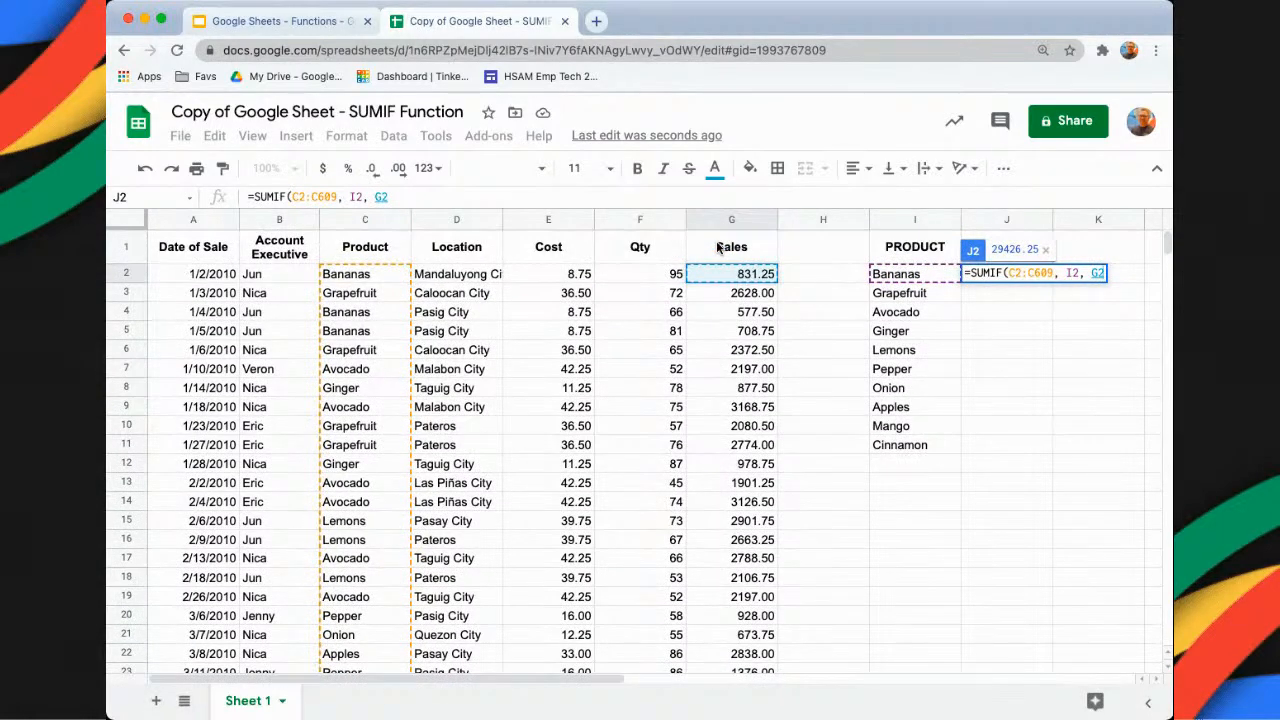
{"action": "key", "text": "super+shift+Down"}
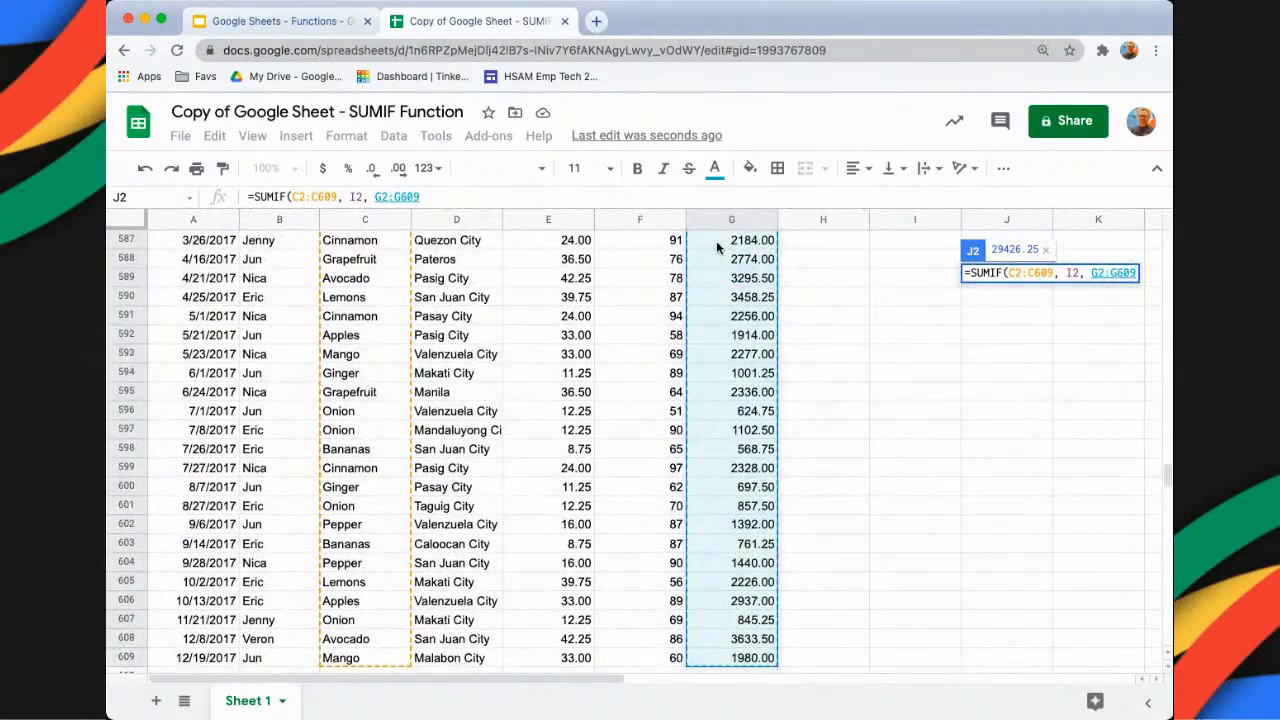
{"action": "type", "text": ")"}
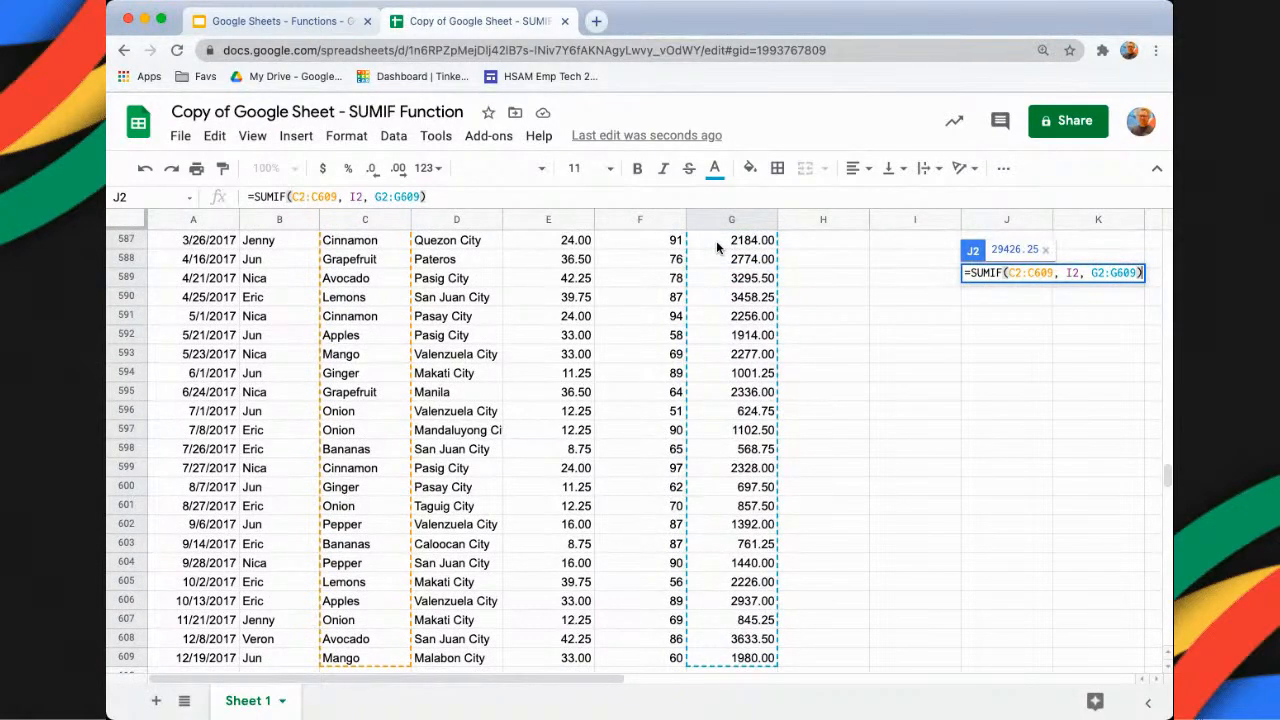
{"action": "key", "text": "Return"}
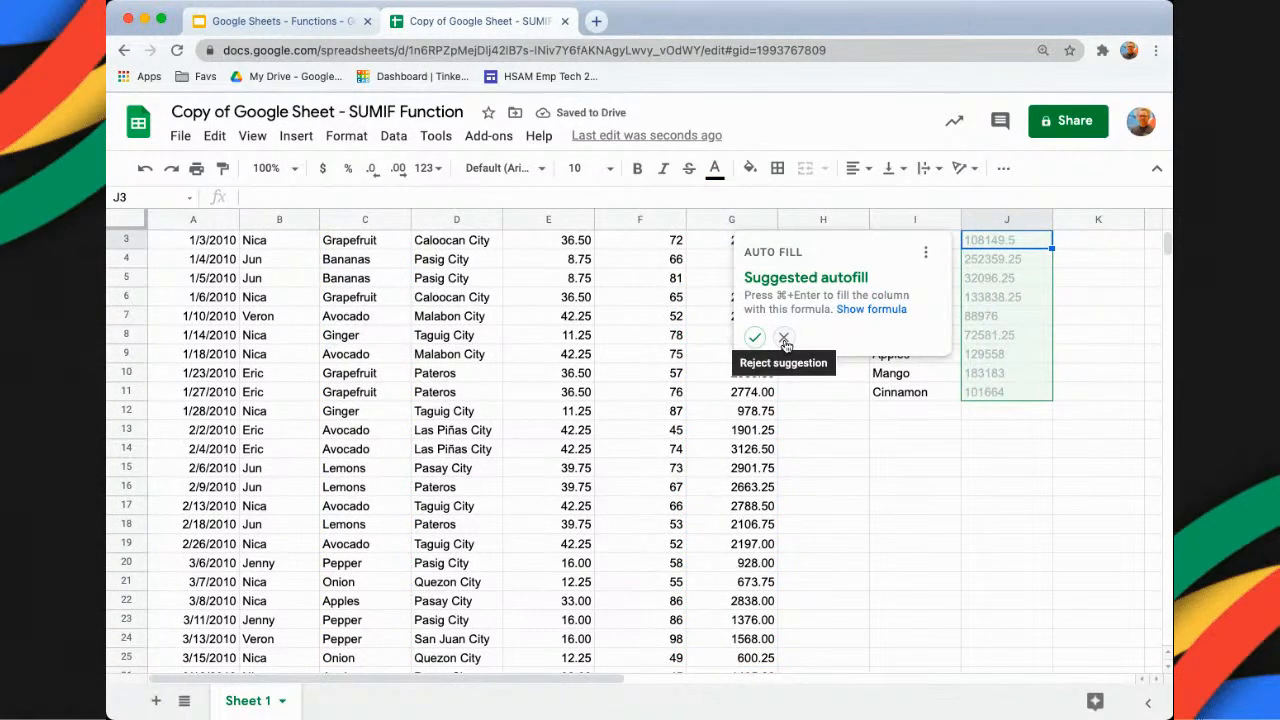
{"action": "left_click", "coordinate": [785, 341]}
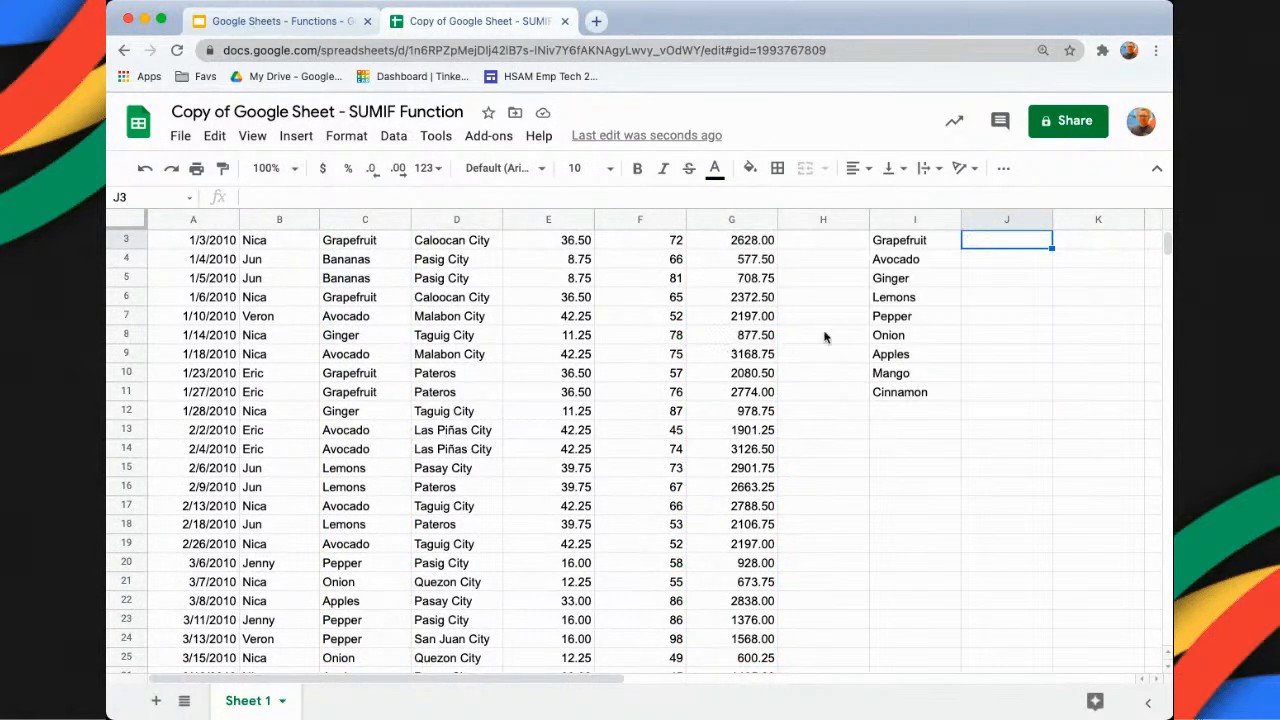
Review the ranges and criterion used by the SUMIF formula in J2 without changing it
{"action": "scroll", "coordinate": [948, 328], "scroll_direction": "up", "scroll_amount": 2}
{"action": "left_click", "coordinate": [989, 279]}
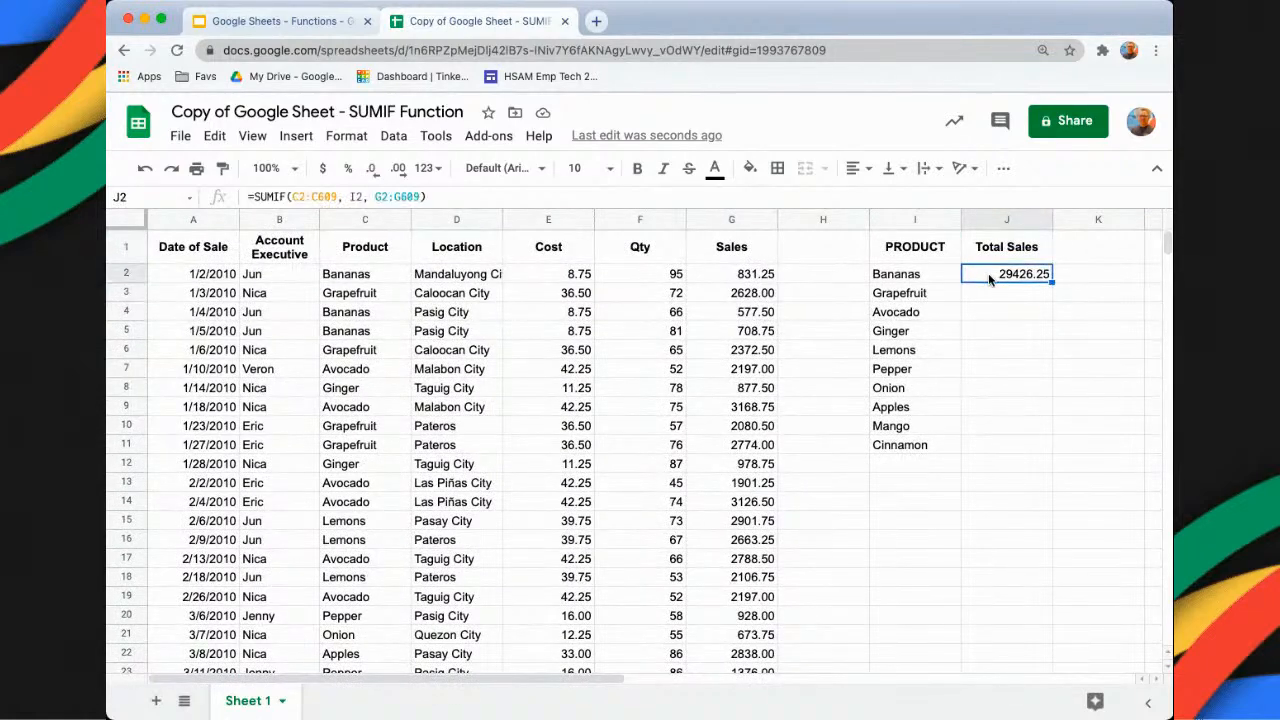
{"action": "double_click", "coordinate": [989, 279]}
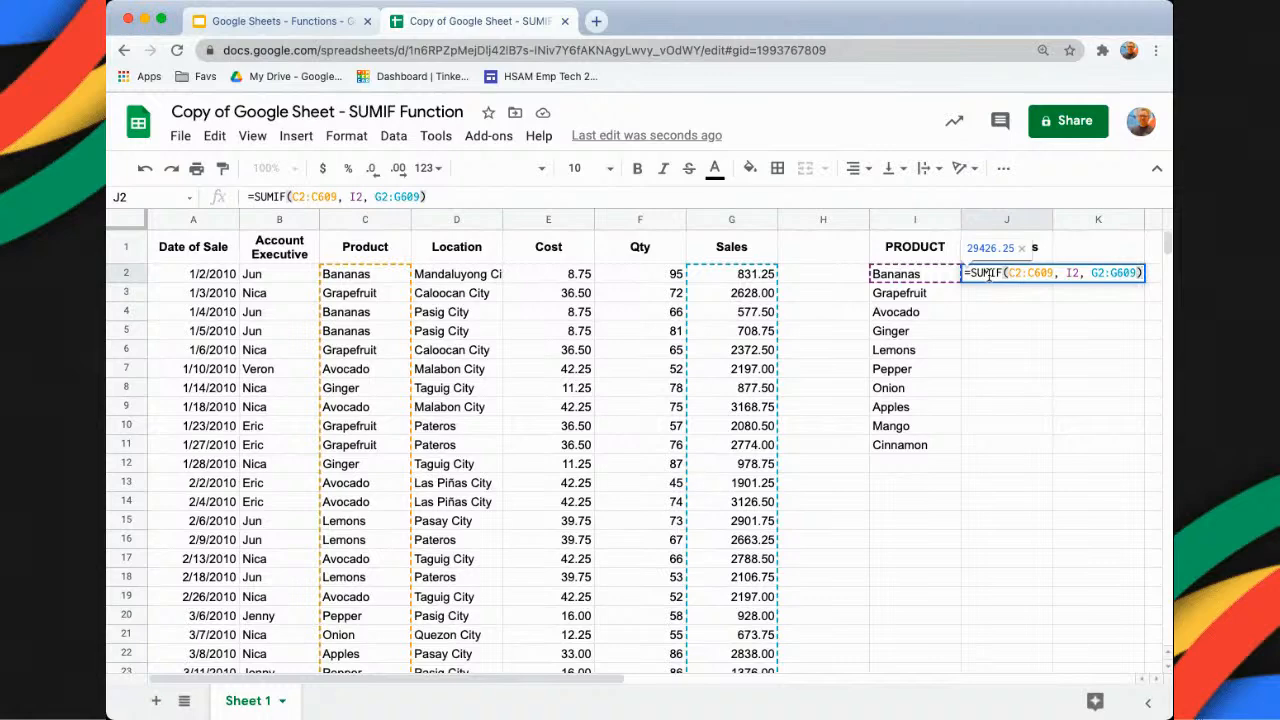
{"action": "key", "text": "Return"}
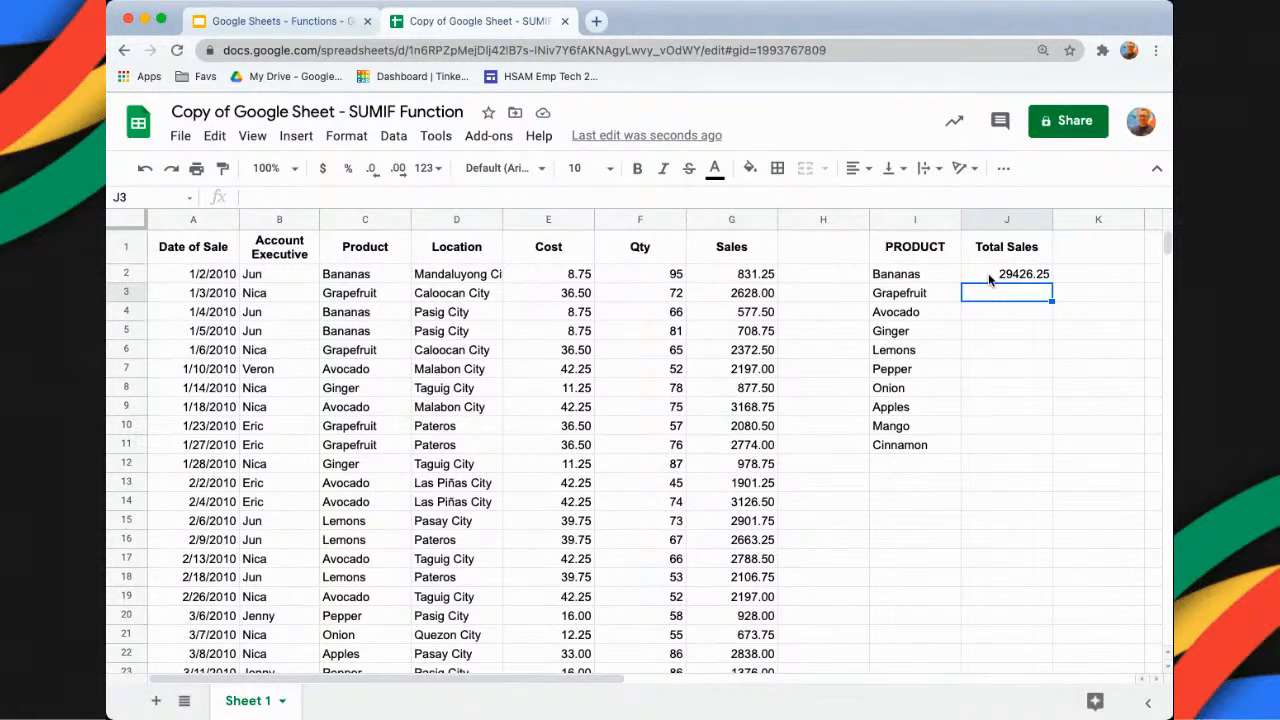
Lock the rows of the product range in J2's SUMIF formula, making it C$2:C$609
{"action": "left_click", "coordinate": [989, 278]}
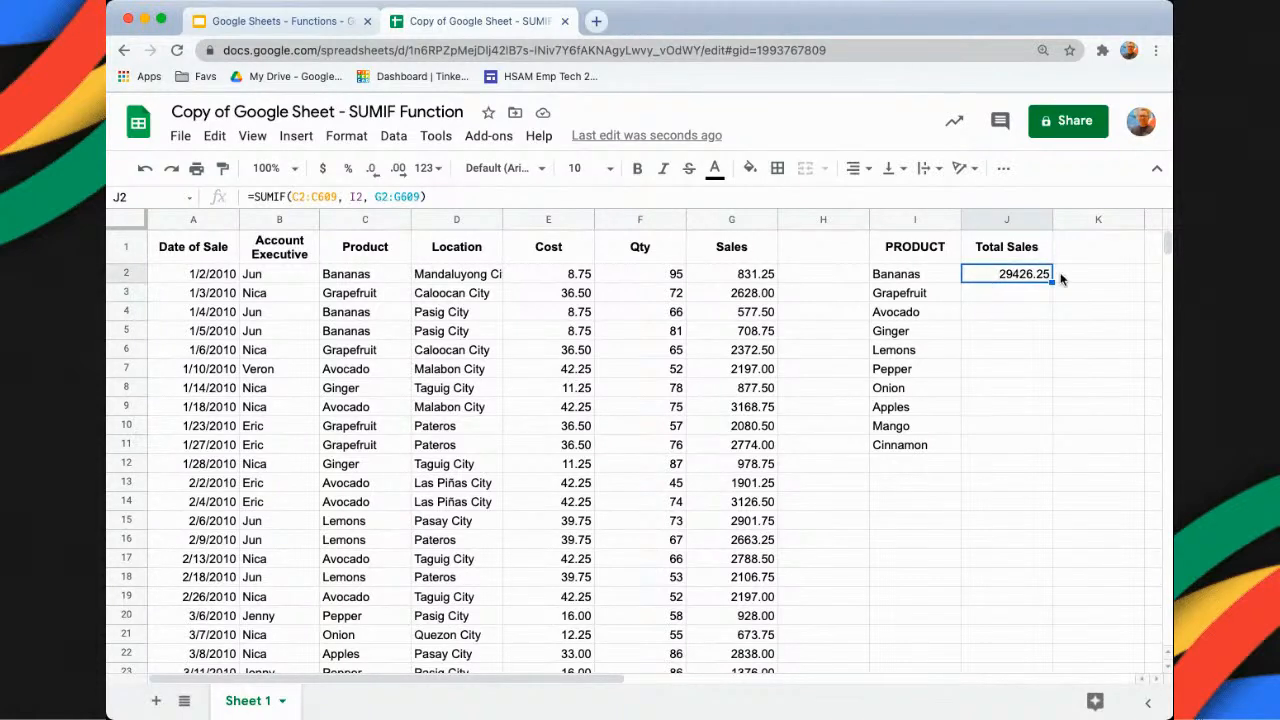
{"action": "mouse_move", "coordinate": [1051, 282]}
{"action": "left_mouse_down"}
{"action": "mouse_move", "coordinate": [1054, 400]}
{"action": "mouse_move", "coordinate": [1051, 282]}
{"action": "left_mouse_up"}
{"action": "double_click", "coordinate": [1024, 280]}
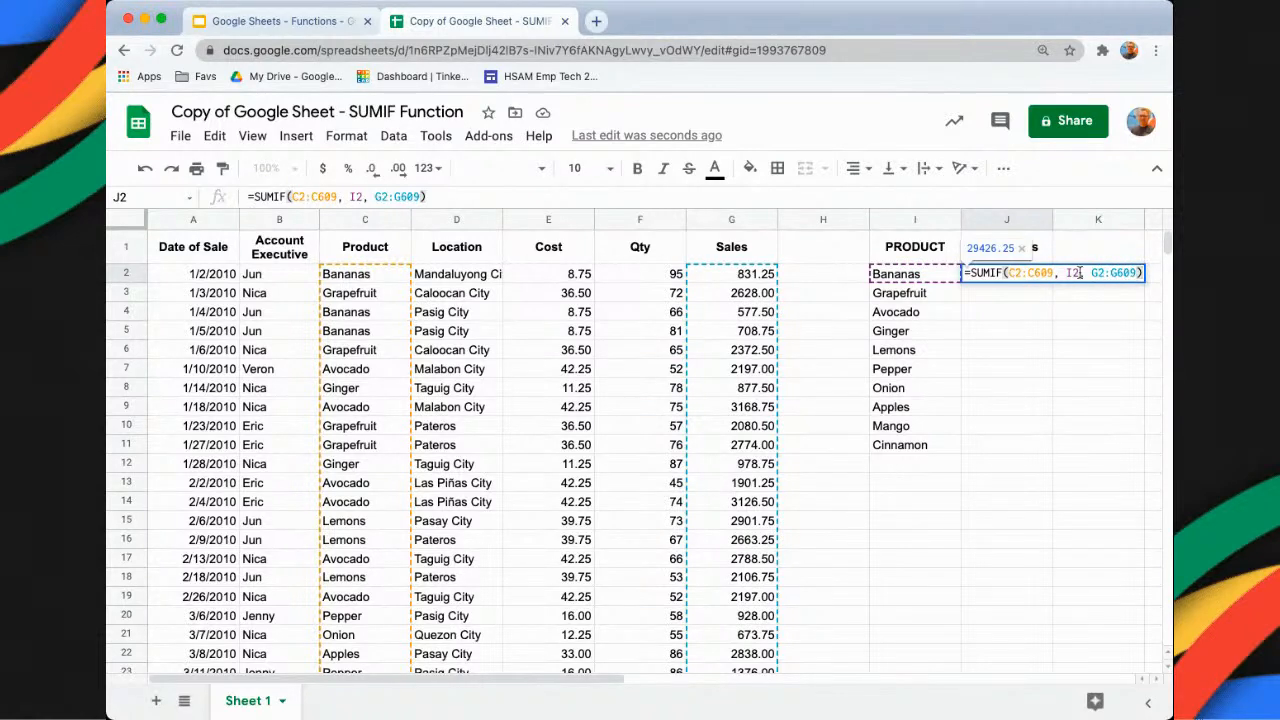
{"action": "left_click", "coordinate": [1013, 274]}
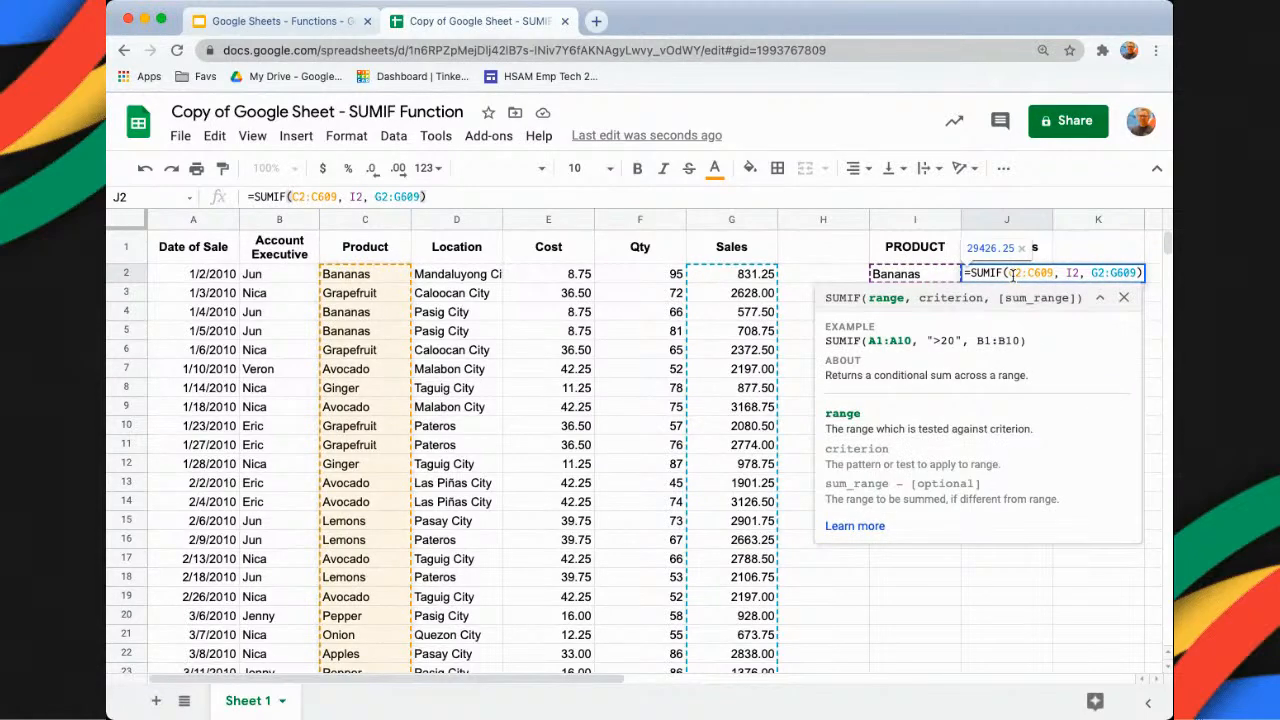
{"action": "type", "text": "$2:C"}
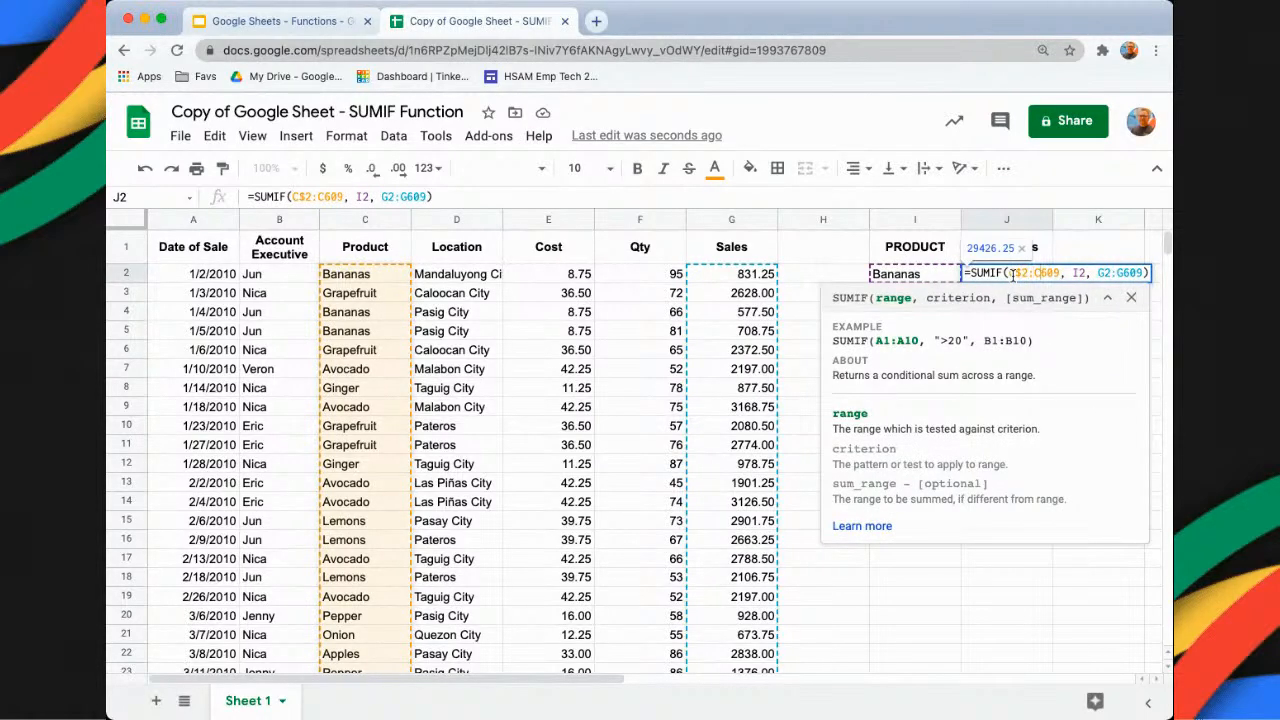
{"action": "type", "text": "$"}
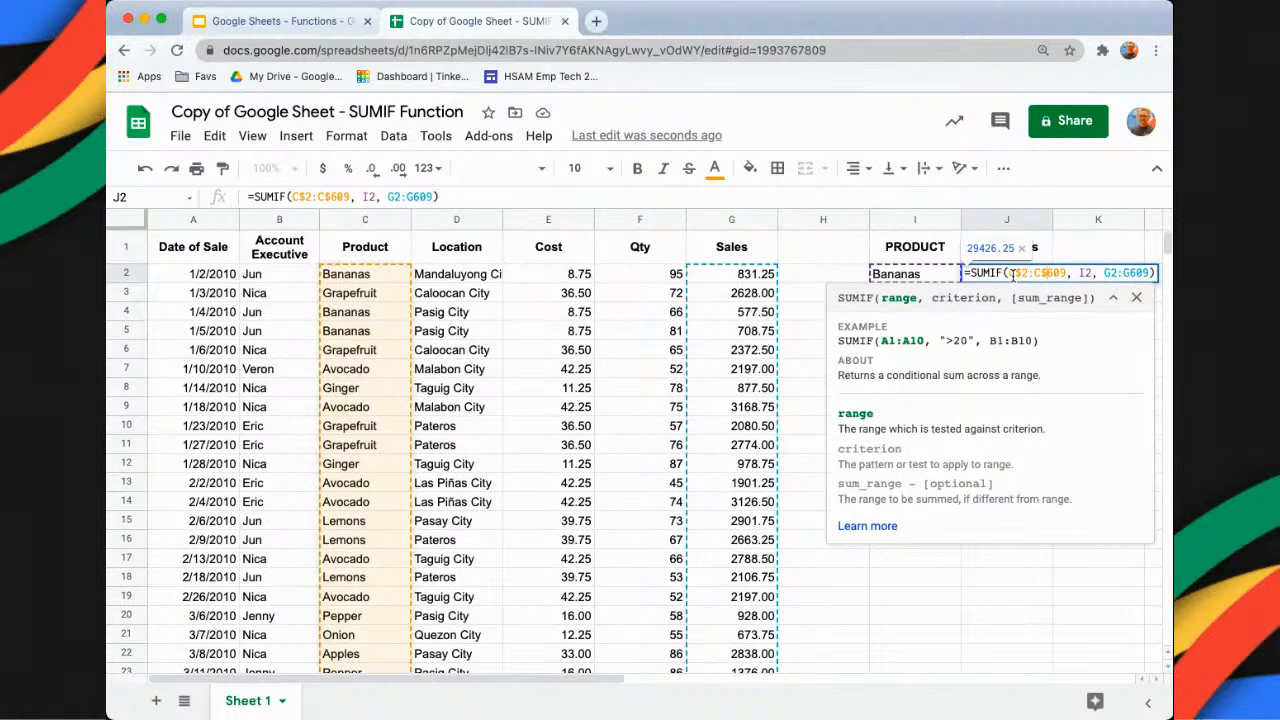
Lock the rows of the sum range in J2's SUMIF formula as G$2:G$609 and commit the formula
{"action": "key", "text": "Right"}
{"action": "key", "text": "Right"}
{"action": "key", "text": "Right"}
{"action": "key", "text": "Right"}
{"action": "key", "text": "Right"}
{"action": "key", "text": "Right"}
{"action": "key", "text": "Right"}
{"action": "key", "text": "Right"}
{"action": "key", "text": "Right"}
{"action": "key", "text": "Right"}
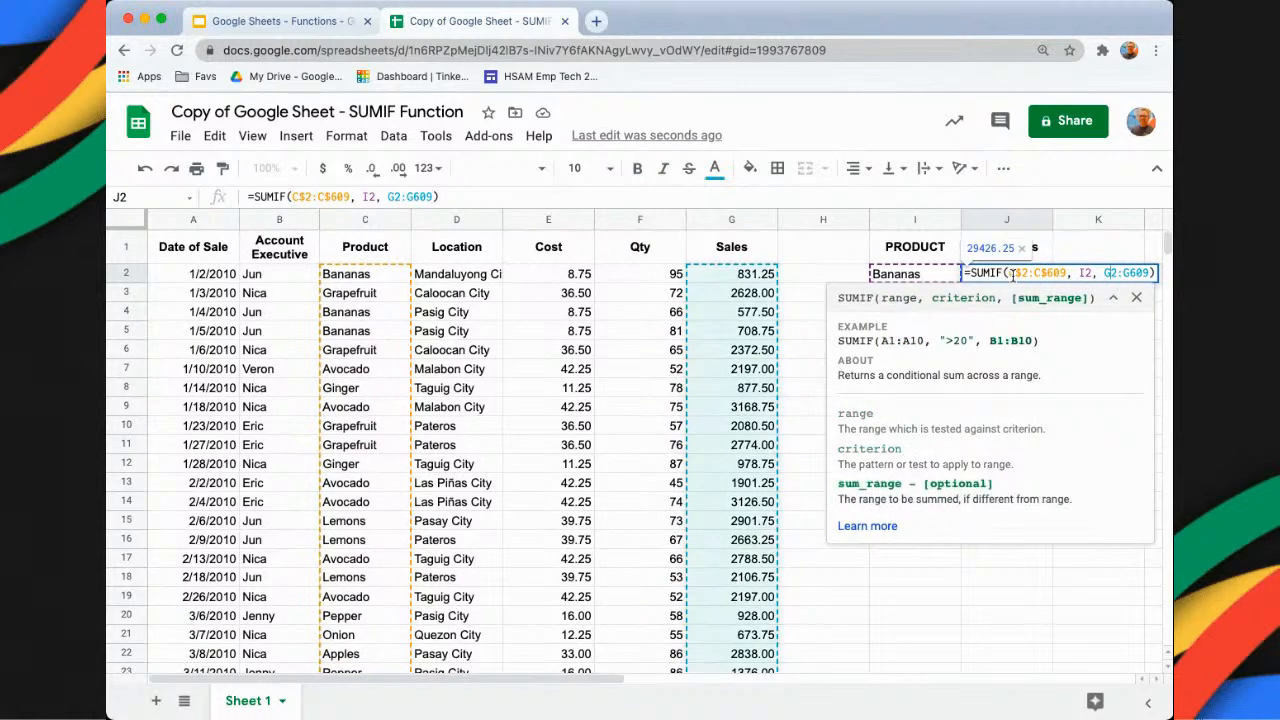
{"action": "type", "text": "$"}
{"action": "key", "text": "Right"}
{"action": "key", "text": "Right"}
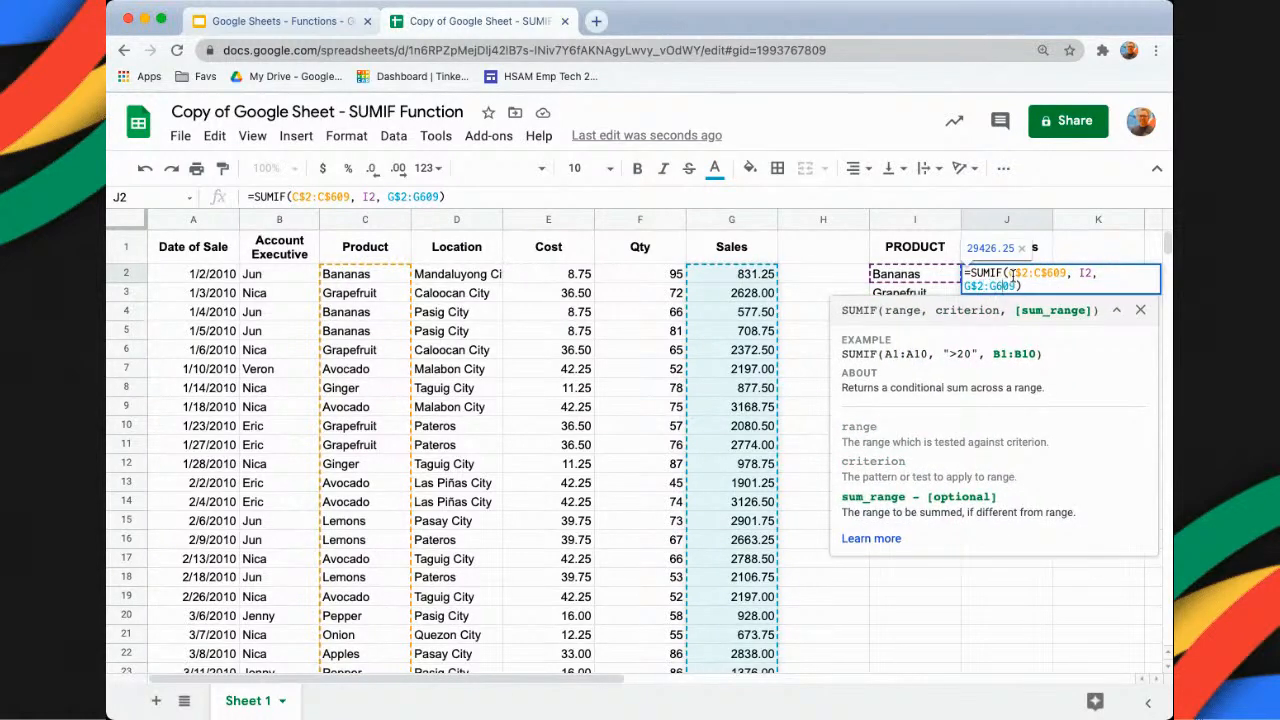
{"action": "type", "text": "$"}
{"action": "key", "text": "Return"}
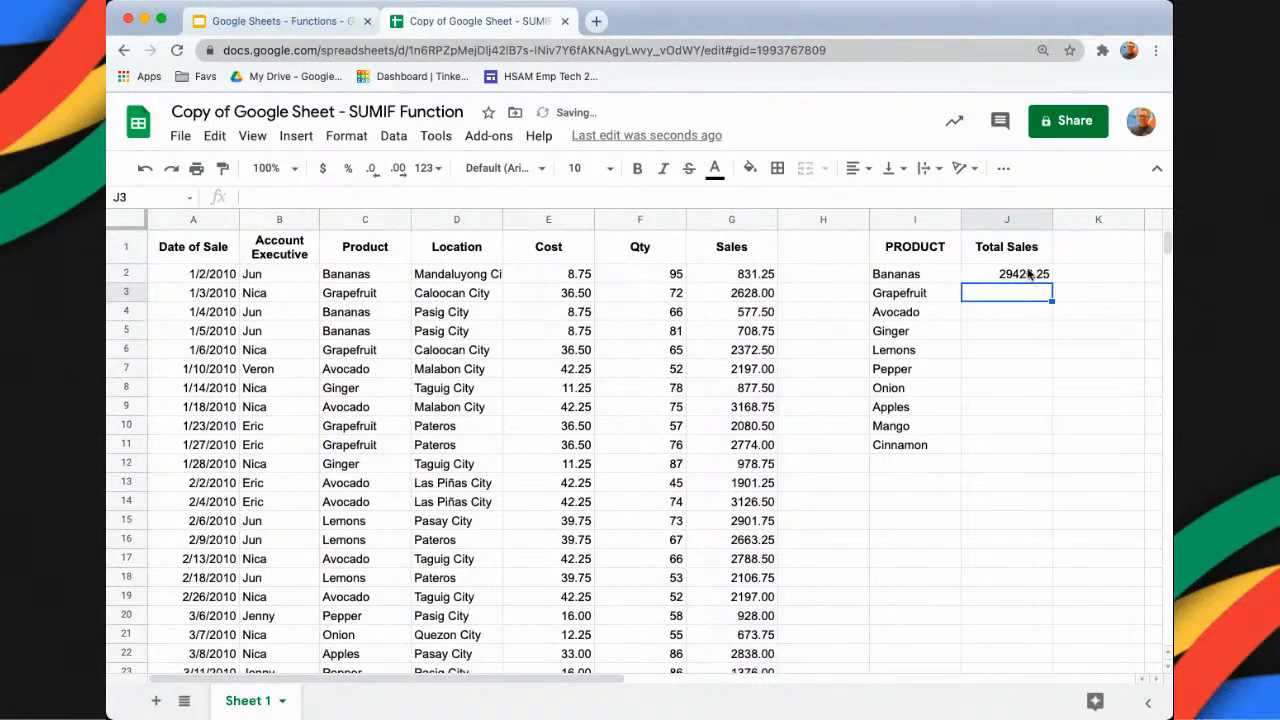
Fill the SUMIF formula from J2 down to J11 and add the grand total =SUM(J2:J11) in J12
{"action": "left_click", "coordinate": [1038, 279]}
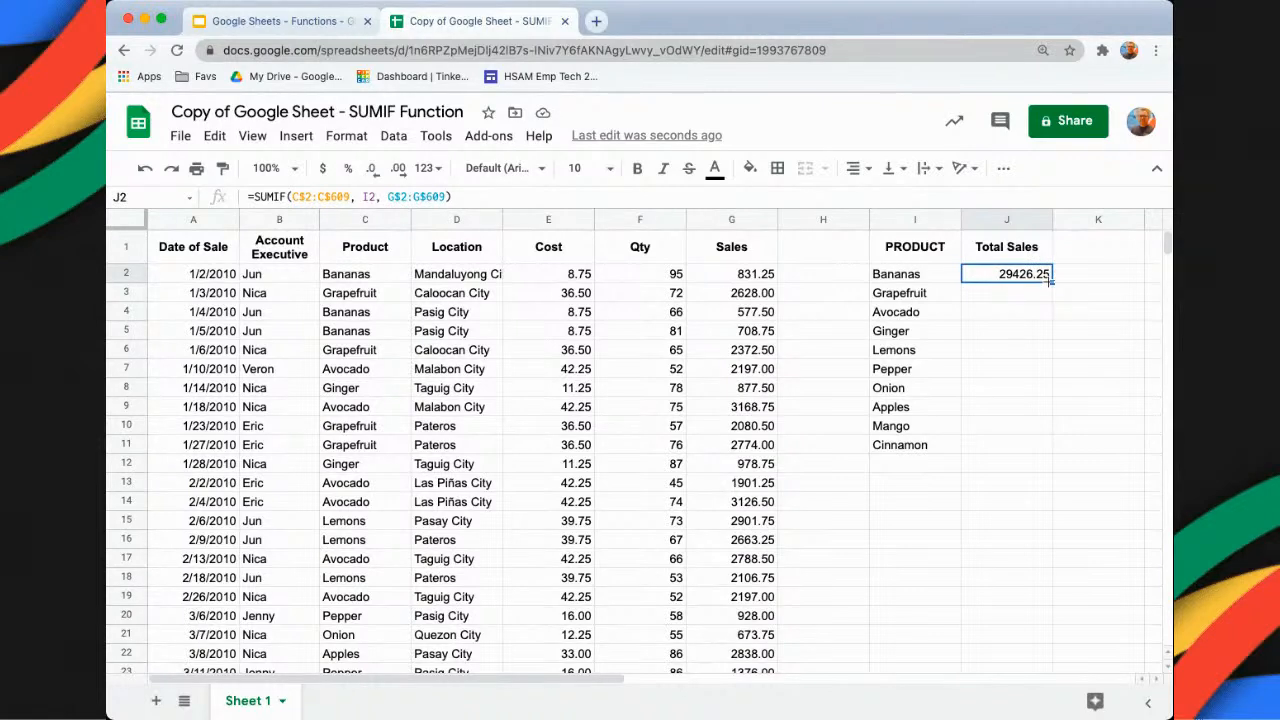
{"action": "double_click", "coordinate": [1048, 281]}
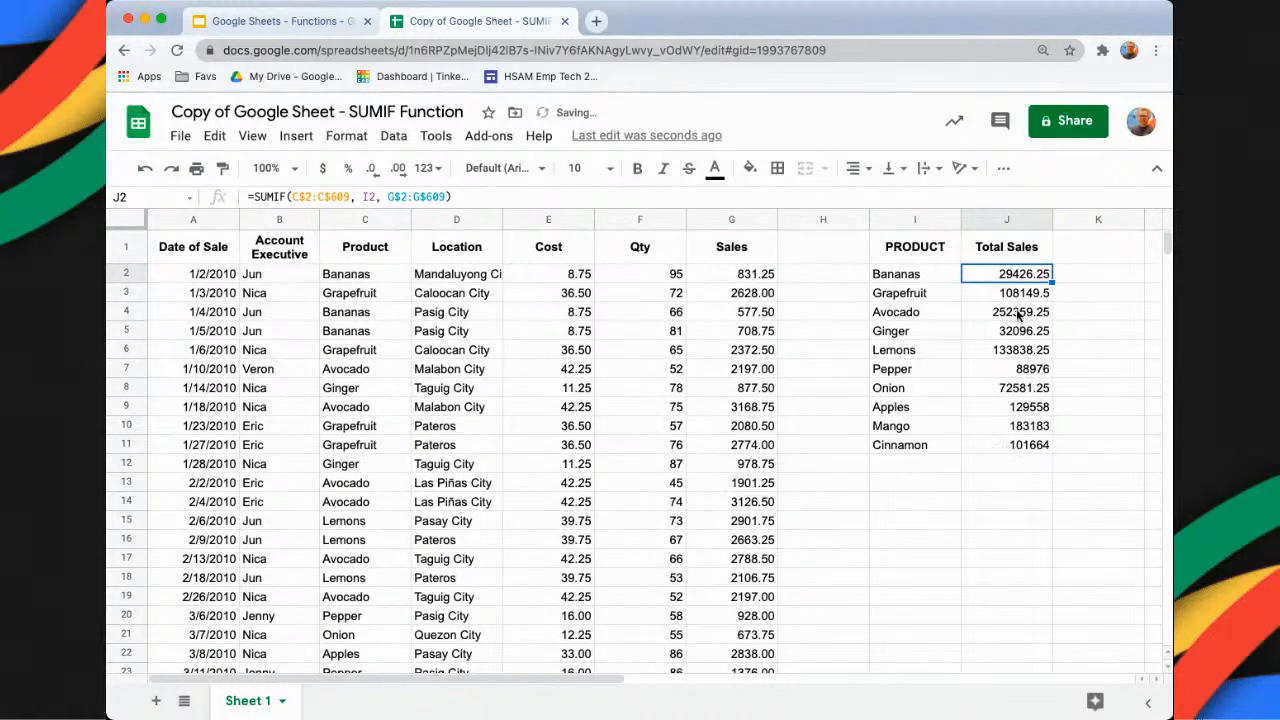
{"action": "left_click", "coordinate": [1008, 464]}
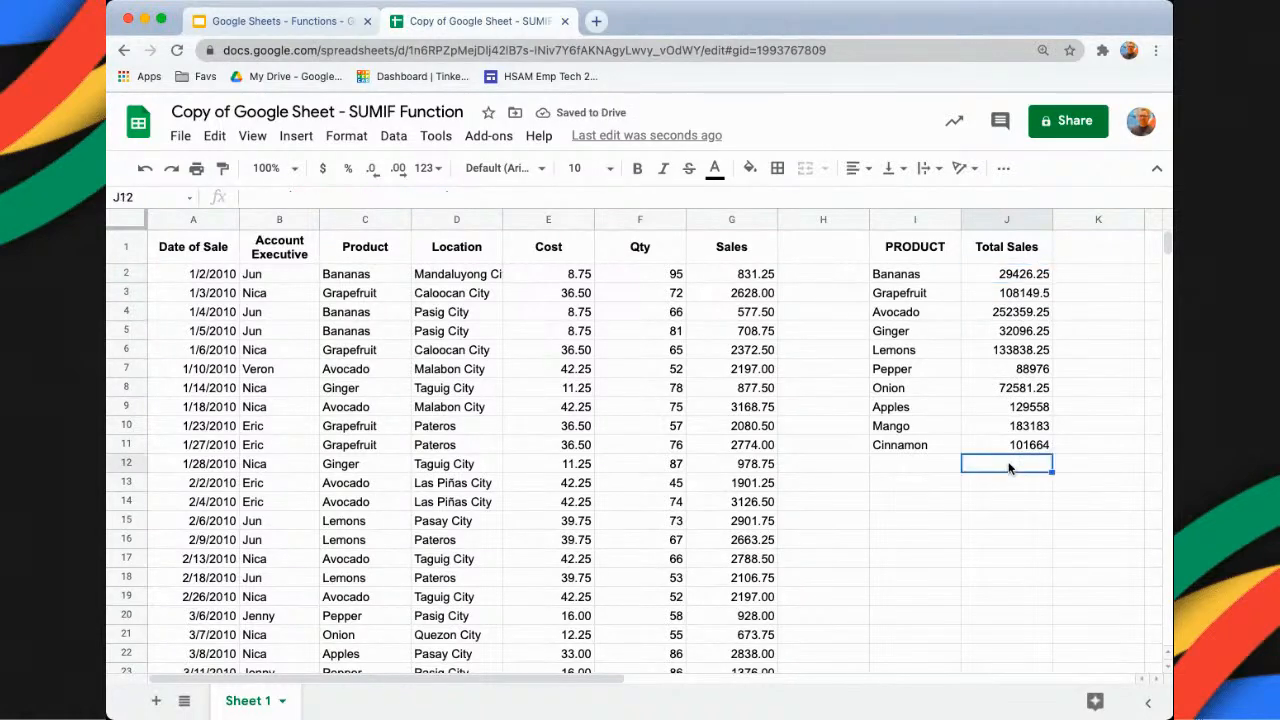
{"action": "type", "text": "=SUM"}
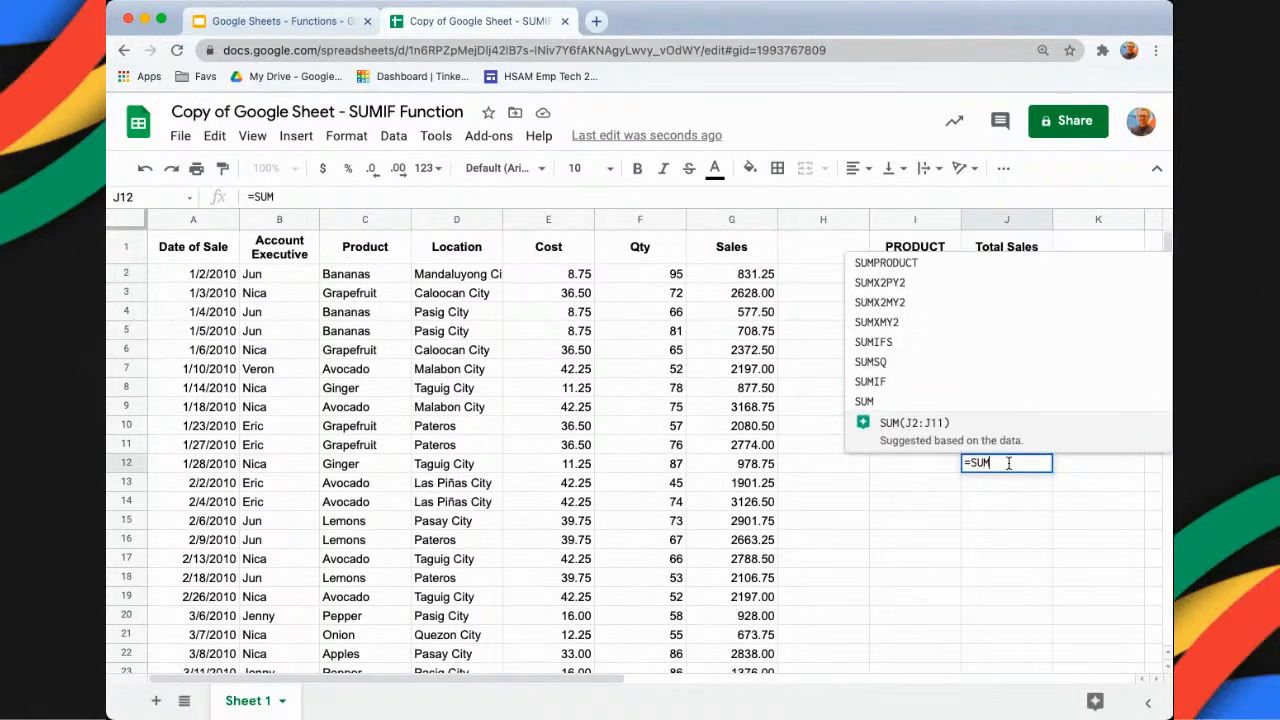
{"action": "key", "text": "Tab"}
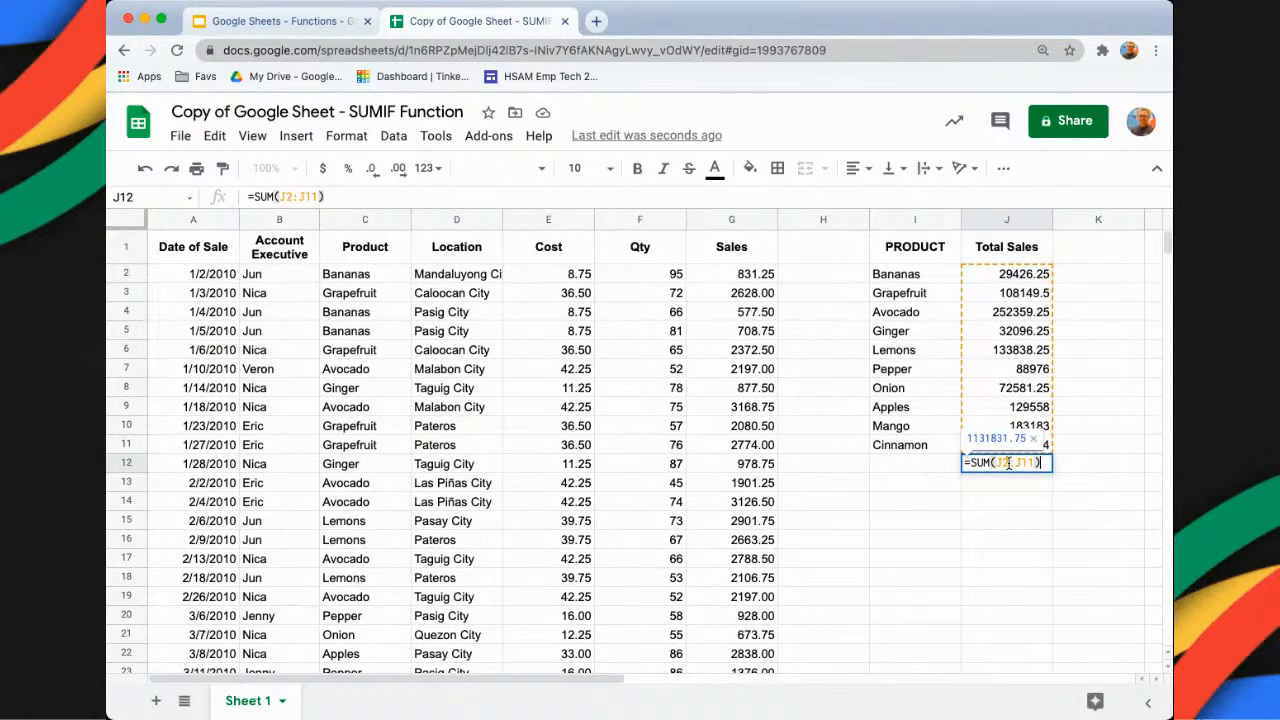
{"action": "key", "text": "Return"}
Apply the Number format to the grand total in J12 and copy that formatting onto J2:J11
{"action": "left_click", "coordinate": [1009, 465]}
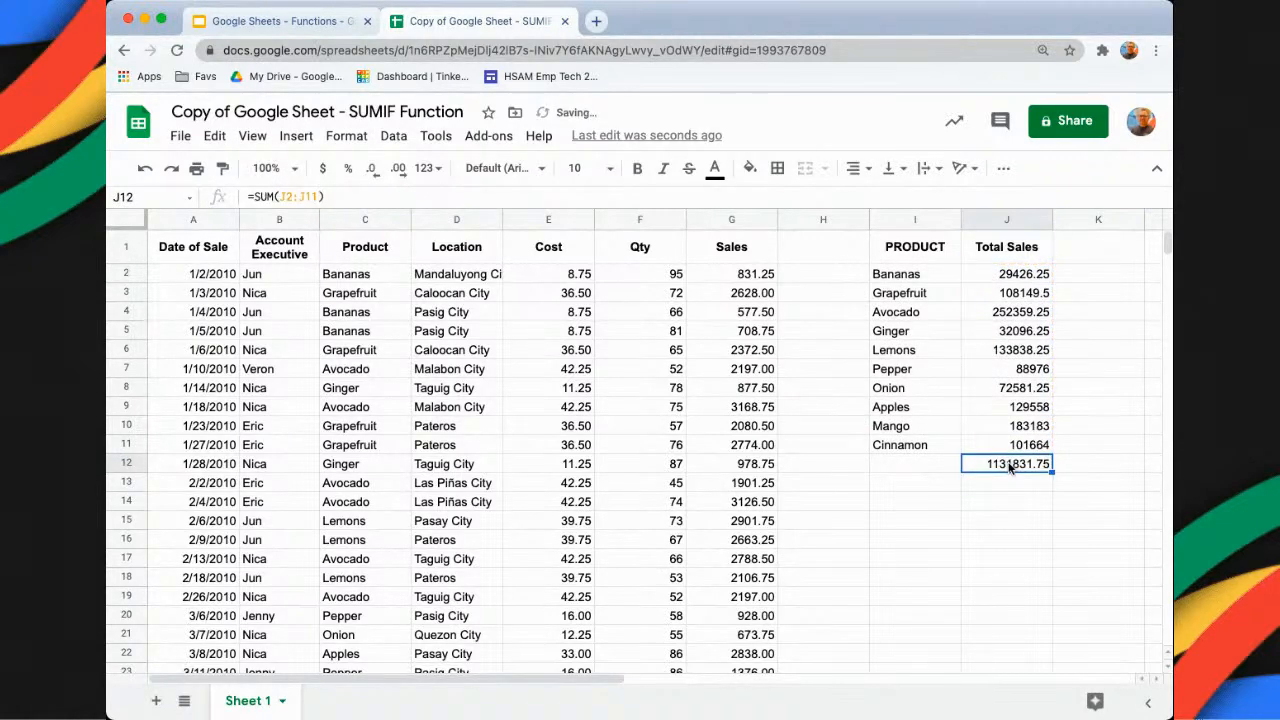
{"action": "left_click", "coordinate": [341, 138]}
{"action": "mouse_move", "coordinate": [340, 210]}
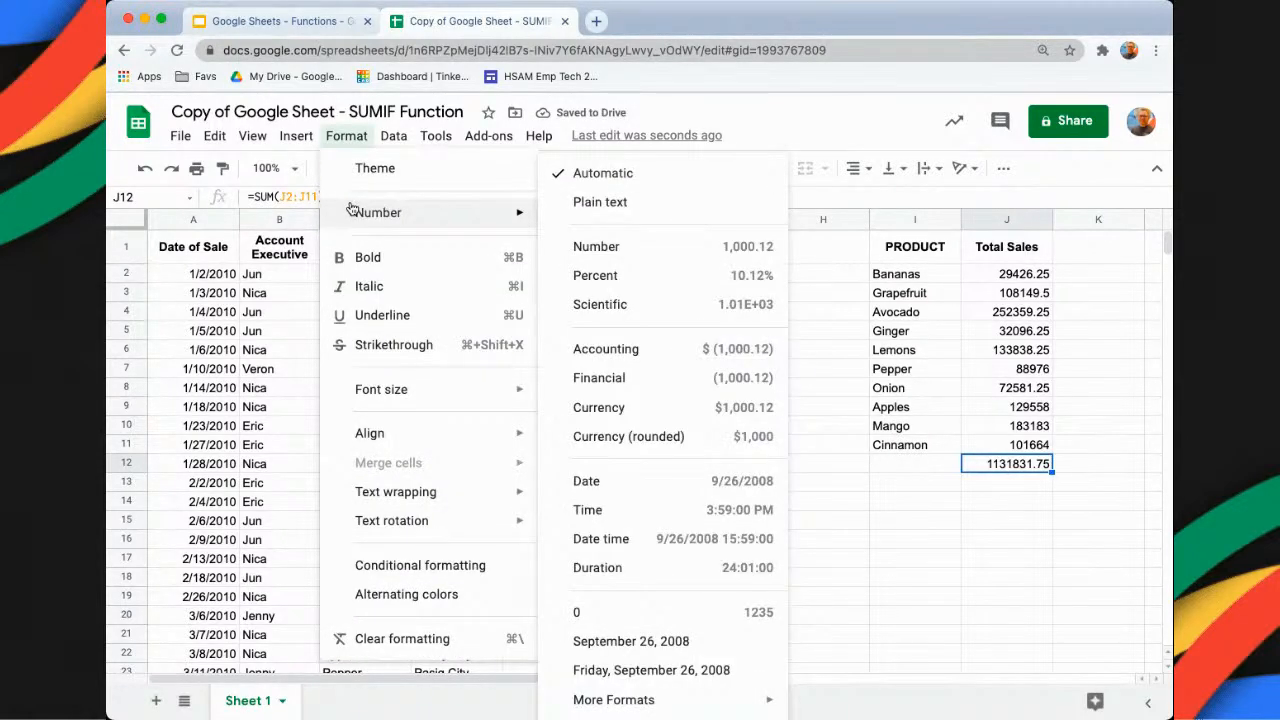
{"action": "left_click", "coordinate": [600, 246]}
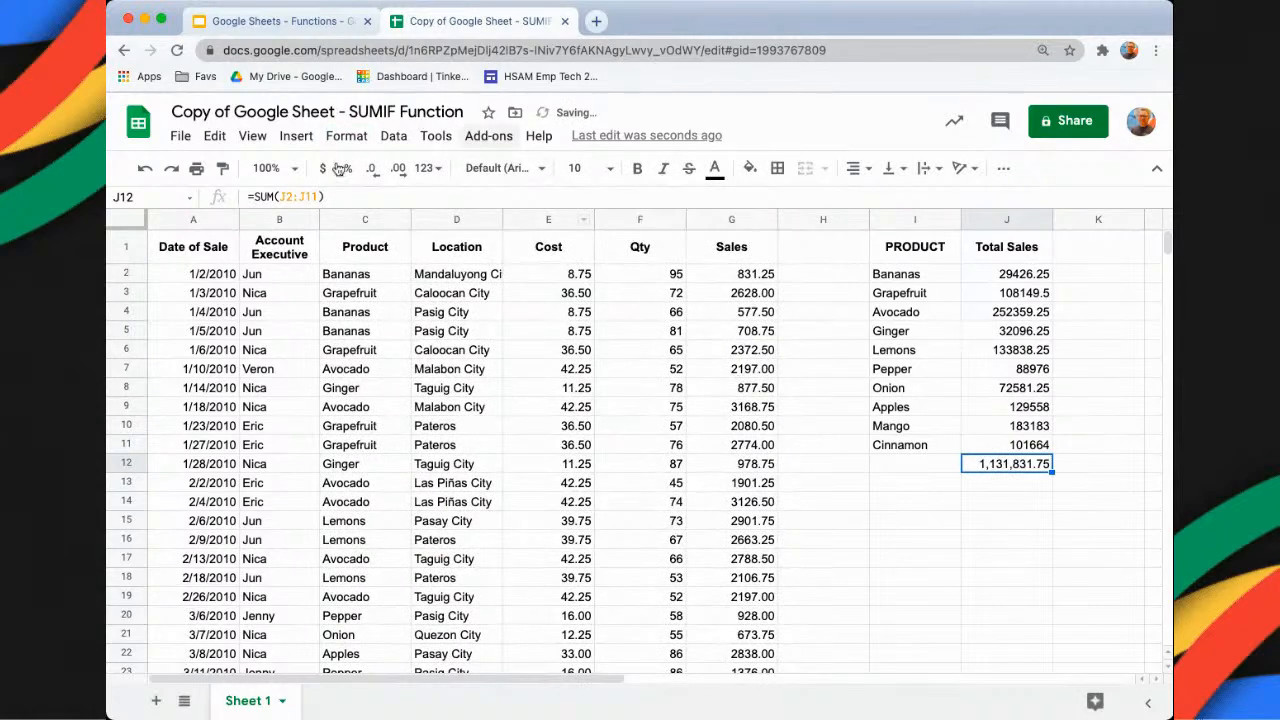
{"action": "left_click", "coordinate": [1007, 273]}
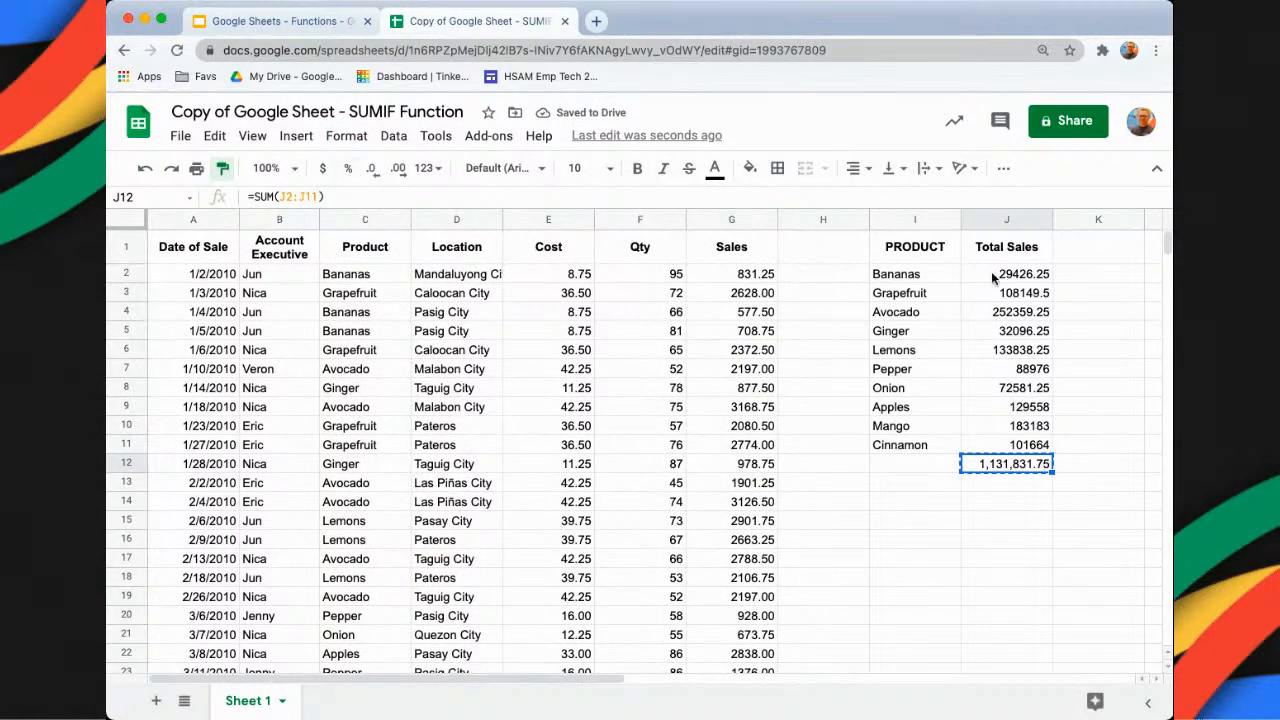
{"action": "left_click_drag", "start_coordinate": [1007, 273], "coordinate": [1003, 447]}
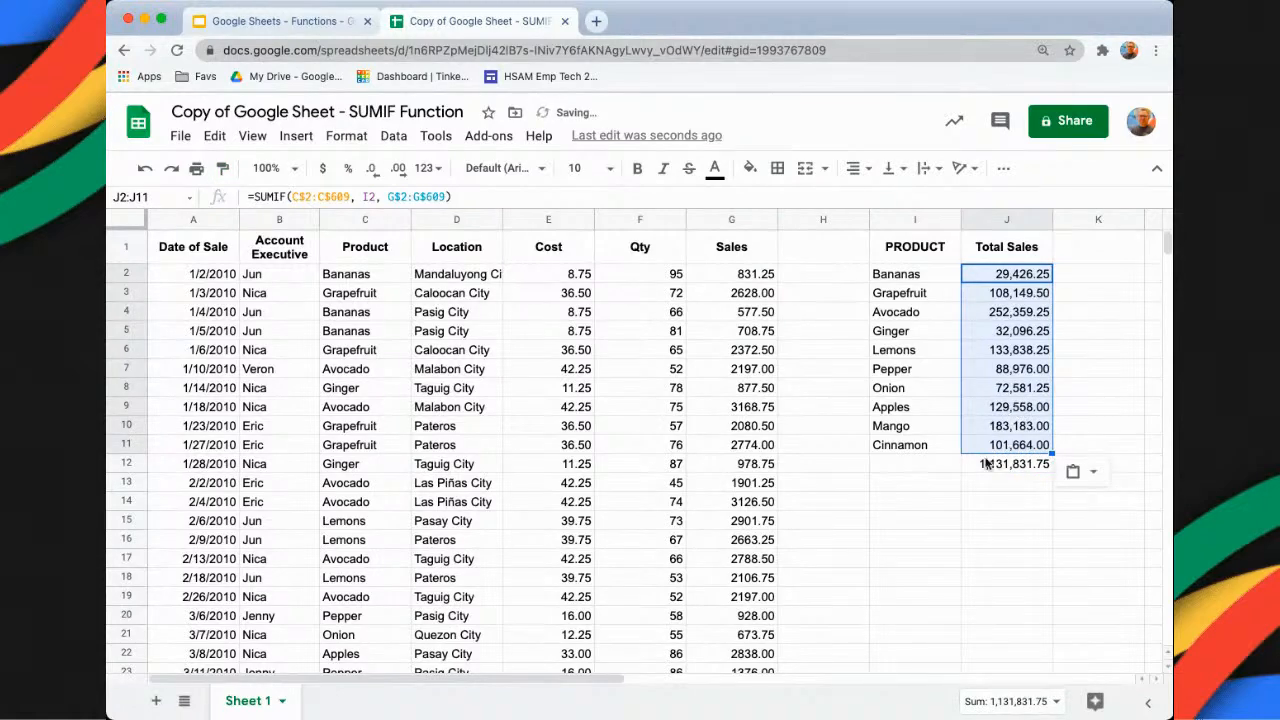
Apply the Number format to the entire Sales column G
{"action": "left_click", "coordinate": [731, 220]}
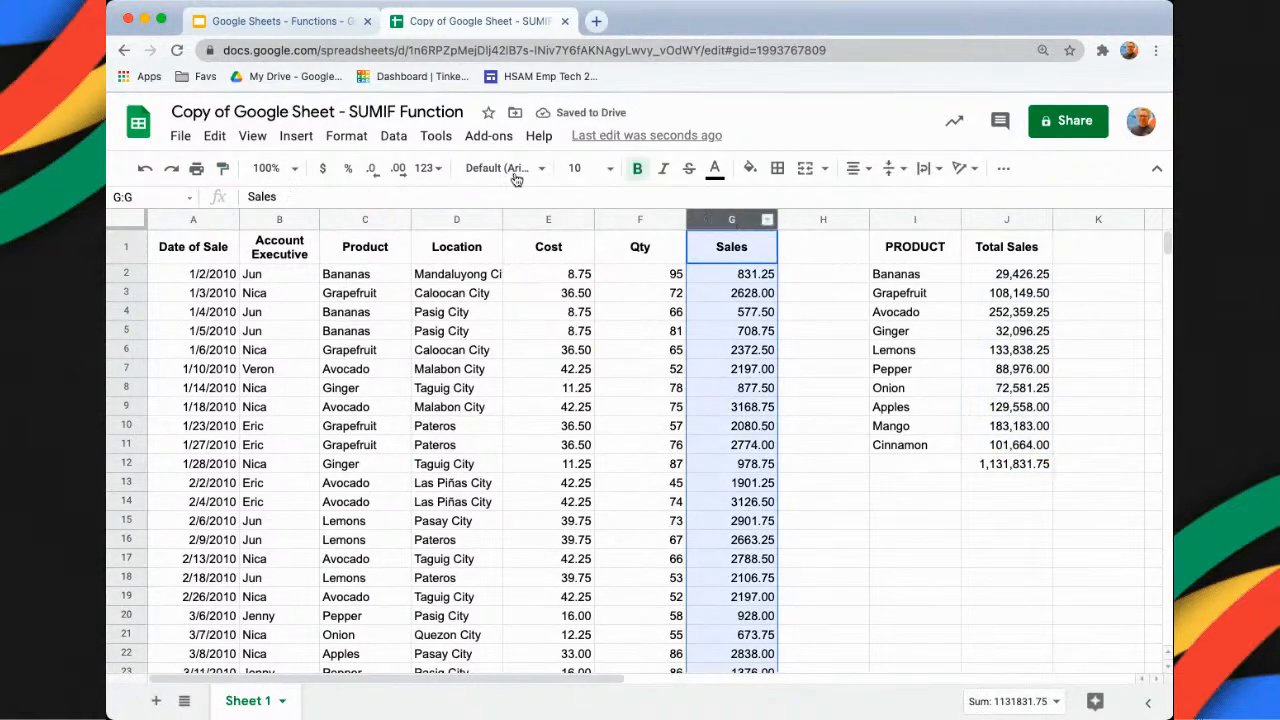
{"action": "left_click", "coordinate": [345, 135]}
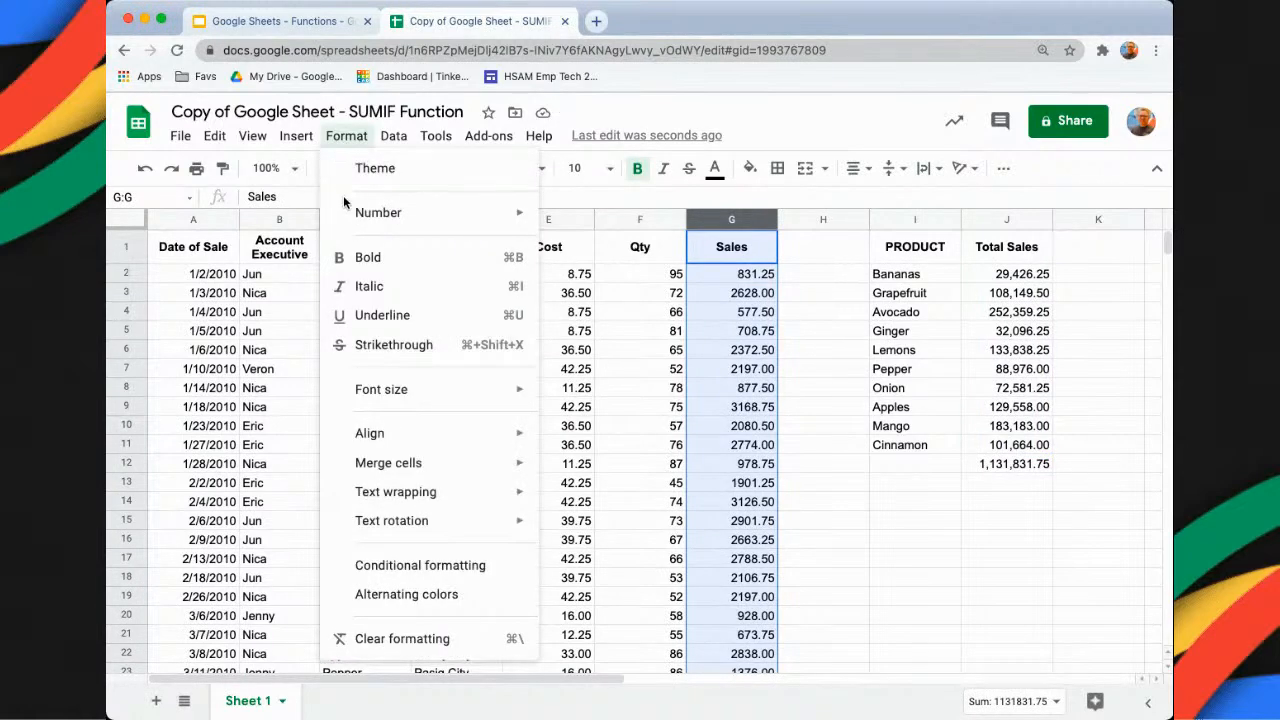
{"action": "mouse_move", "coordinate": [466, 221]}
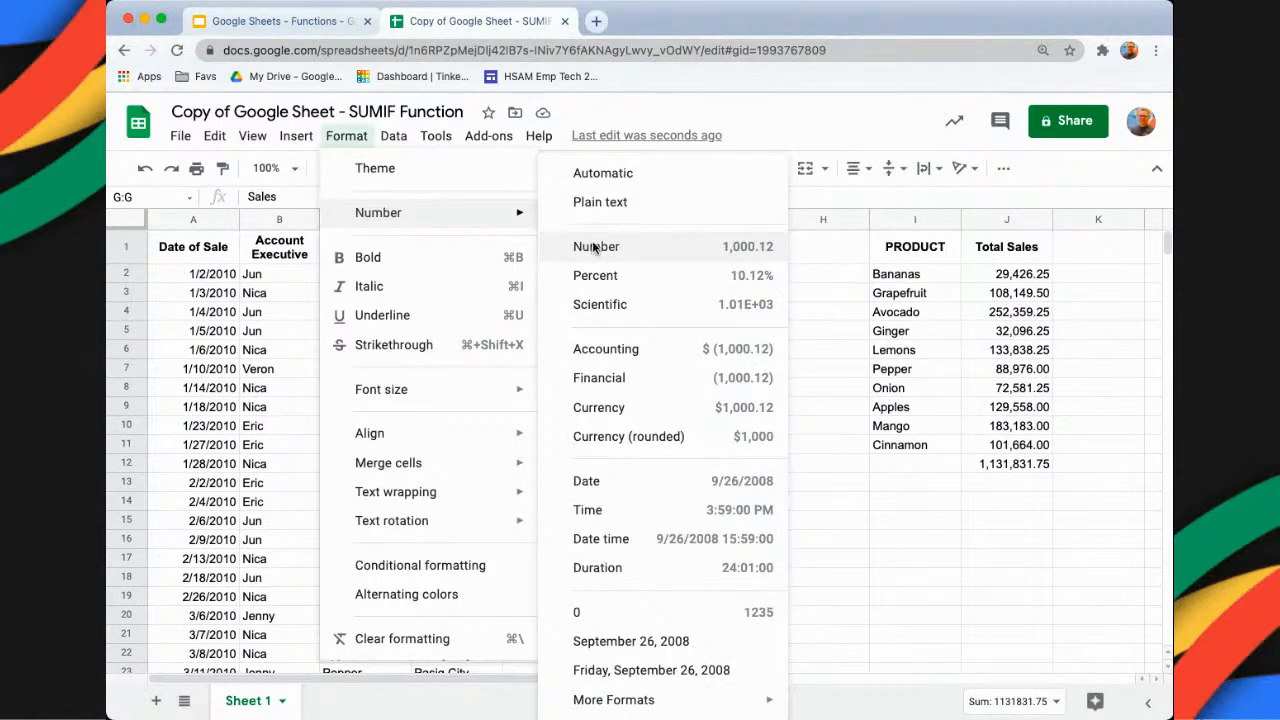
{"action": "left_click", "coordinate": [603, 248]}
Total the Sales column below its last row by entering =SUM(G2:G609) in G610
{"action": "left_click", "coordinate": [962, 466]}
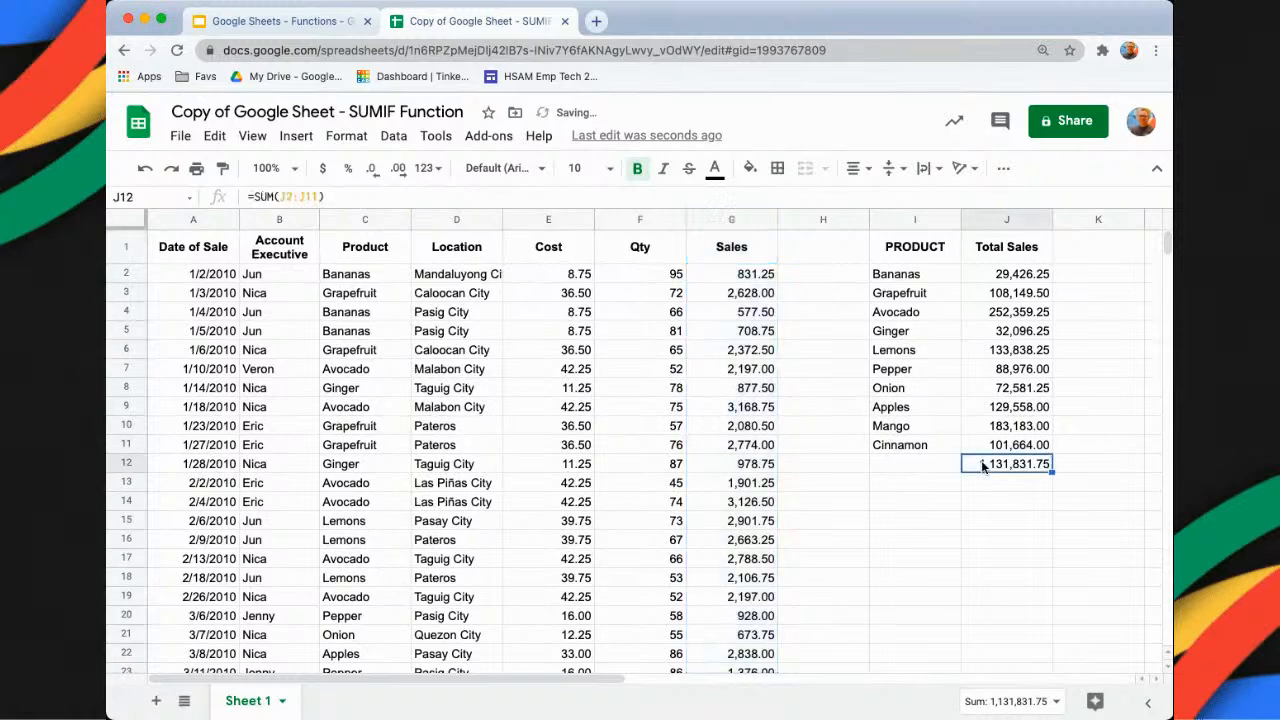
{"action": "key", "text": "Left"}
{"action": "key", "text": "Left"}
{"action": "key", "text": "Left"}
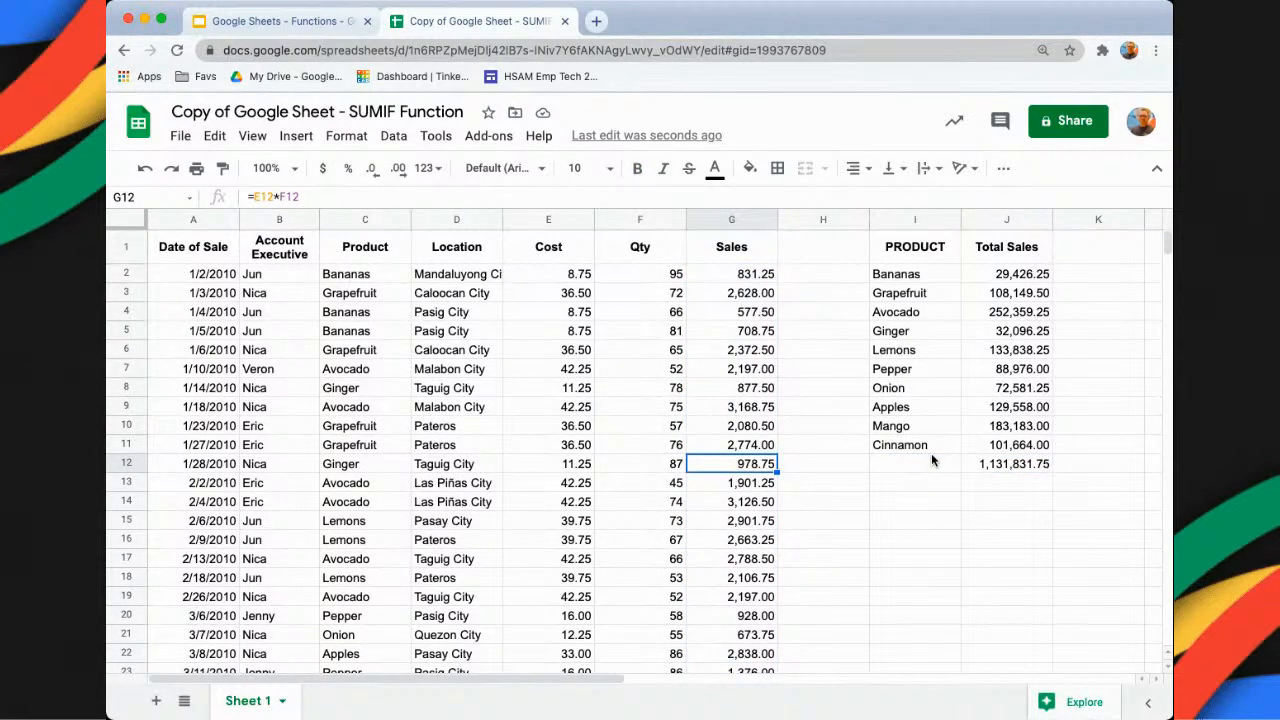
{"action": "key", "text": "super+Down"}
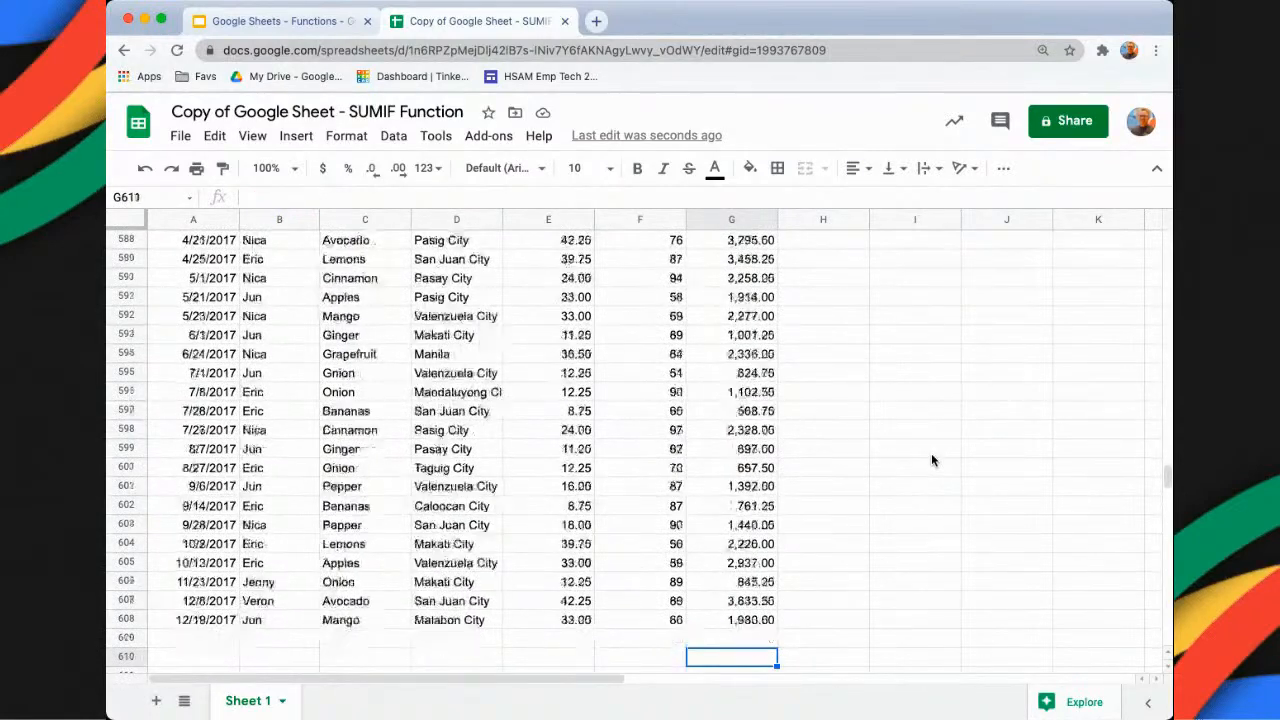
{"action": "type", "text": "=SUM"}
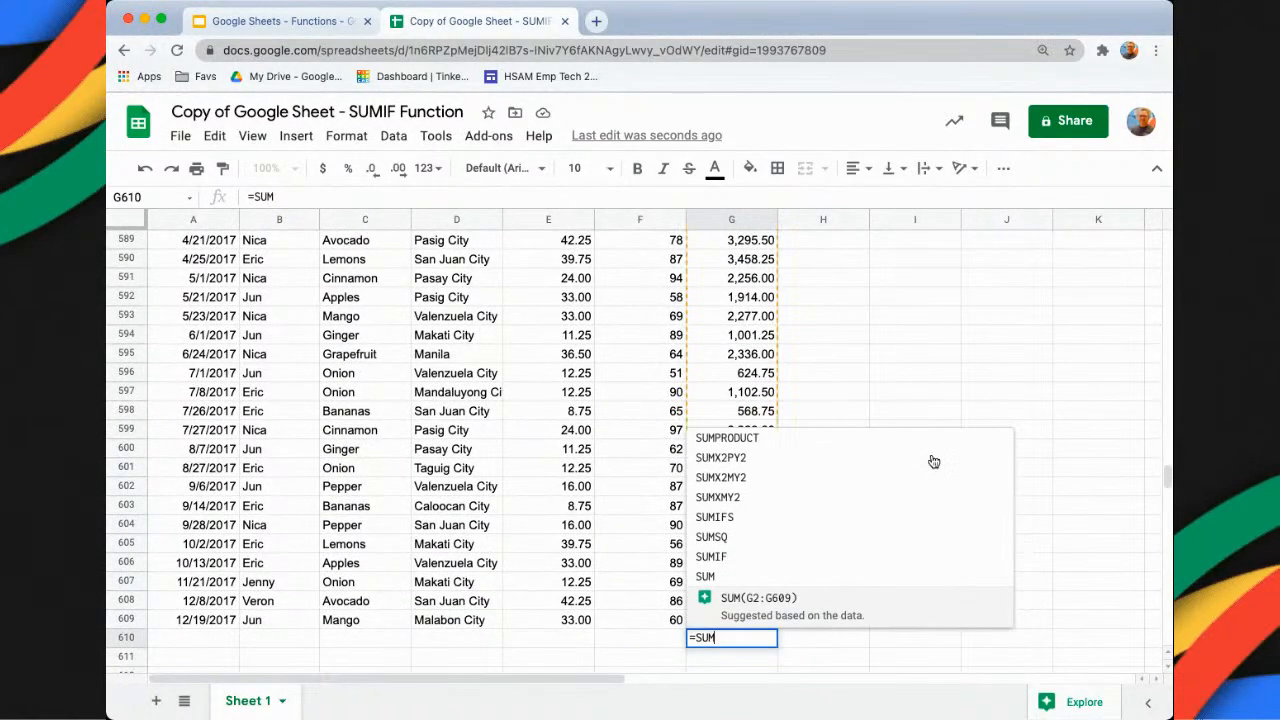
{"action": "key", "text": "Tab"}
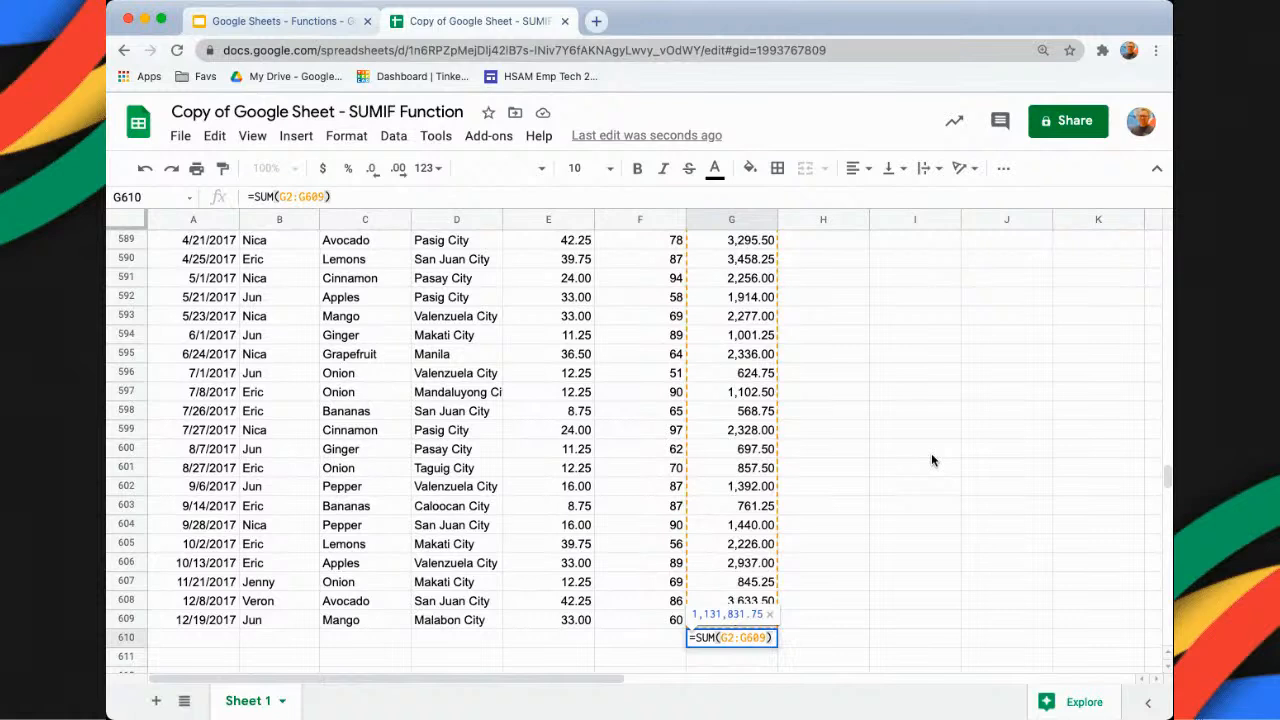
{"action": "key", "text": "Return"}
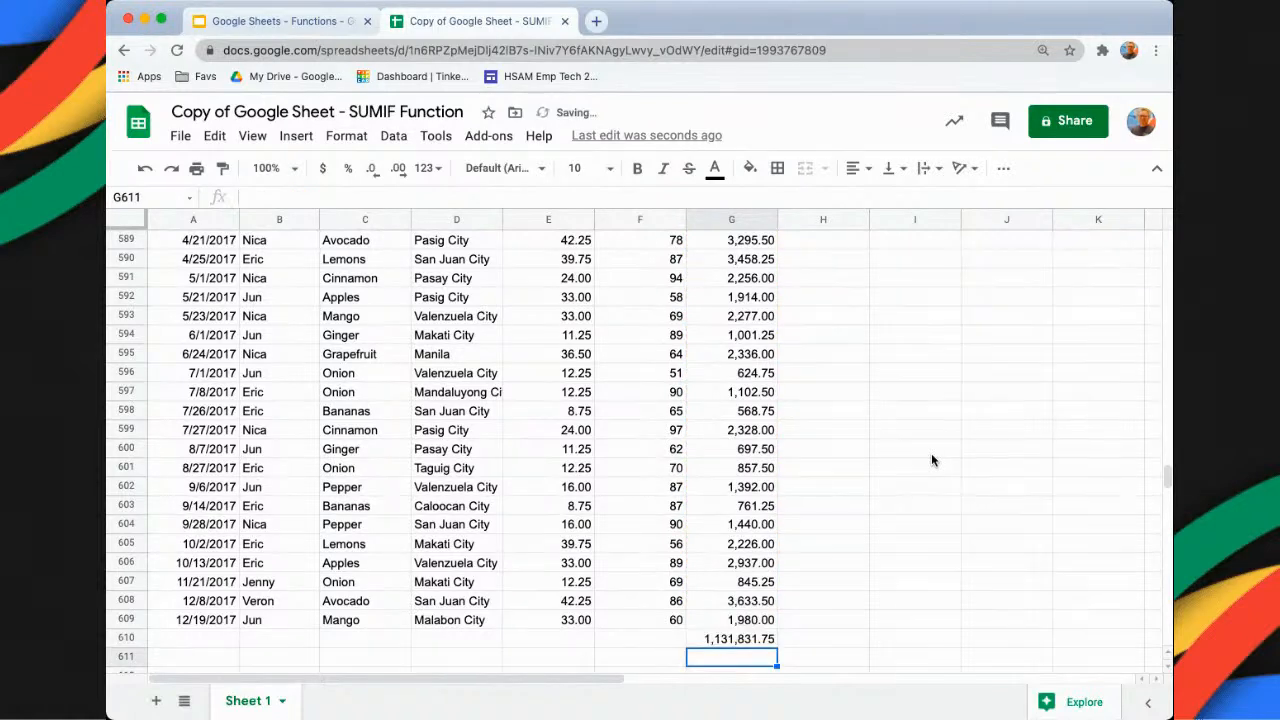
{"action": "key", "text": "Up"}
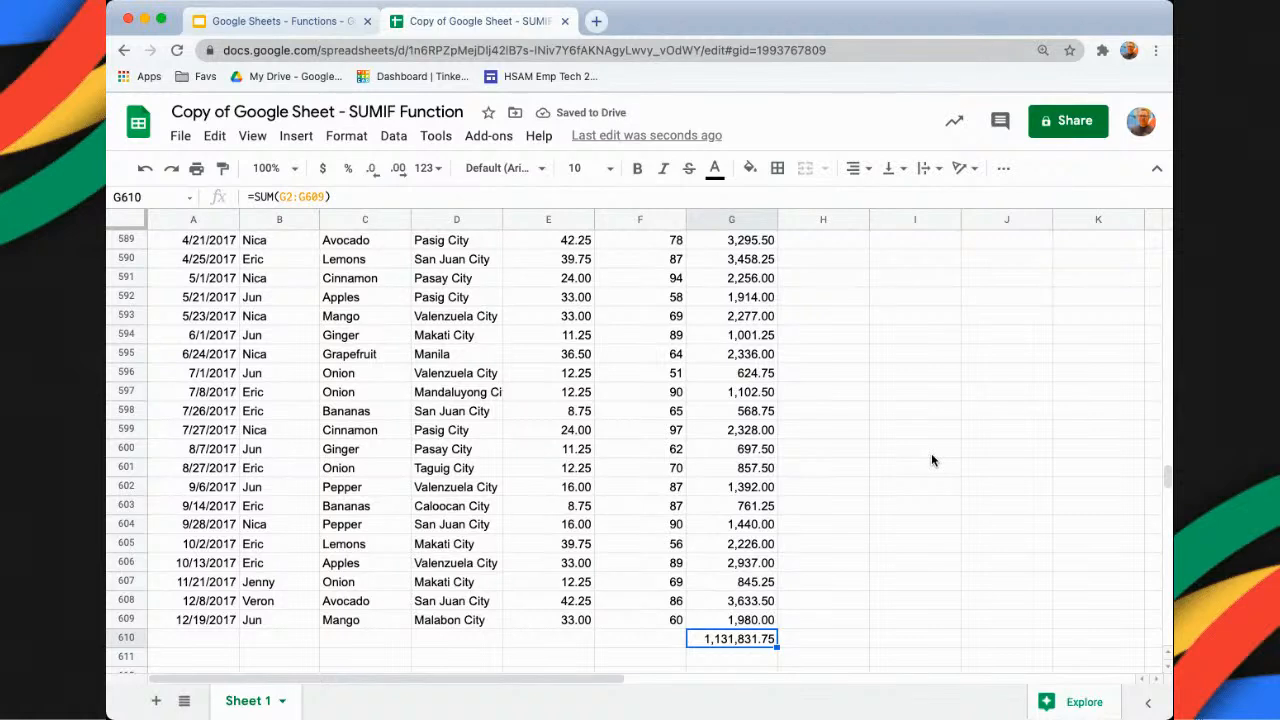
Go back to the product summary and compare its grand total with the Sales column total, ending on J2
{"action": "key", "text": "Right"}
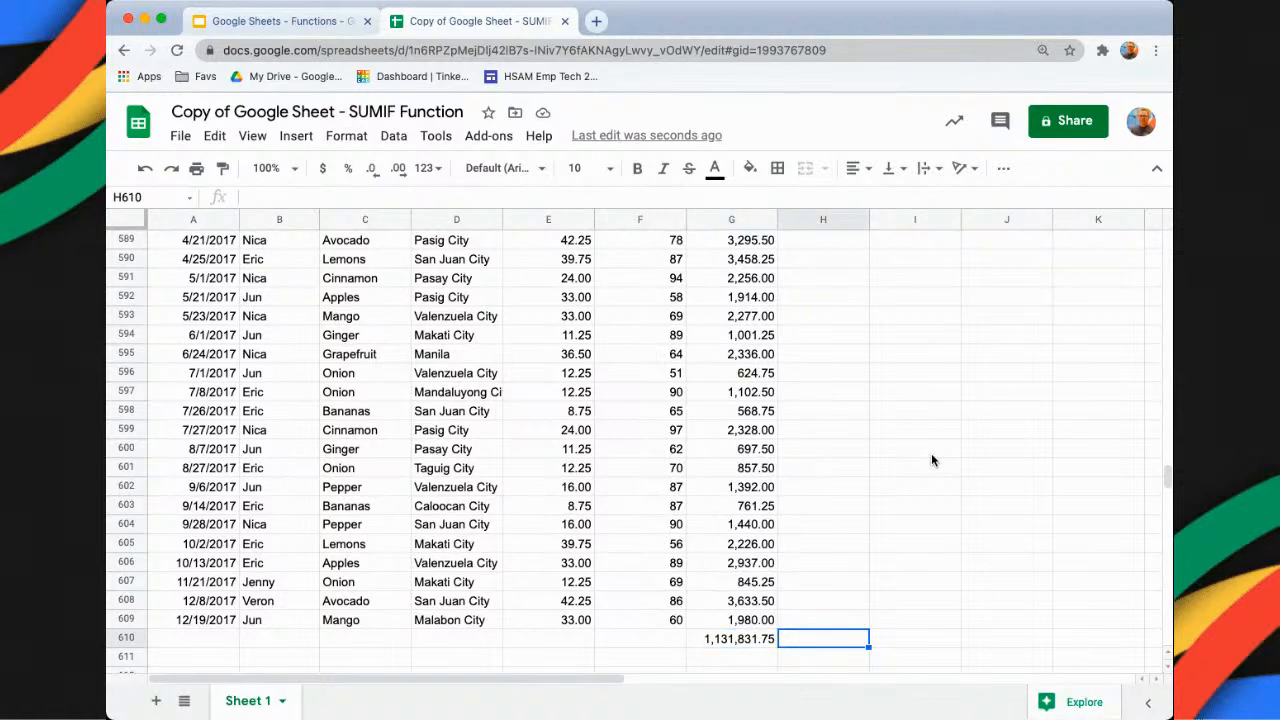
{"action": "key", "text": "Right"}
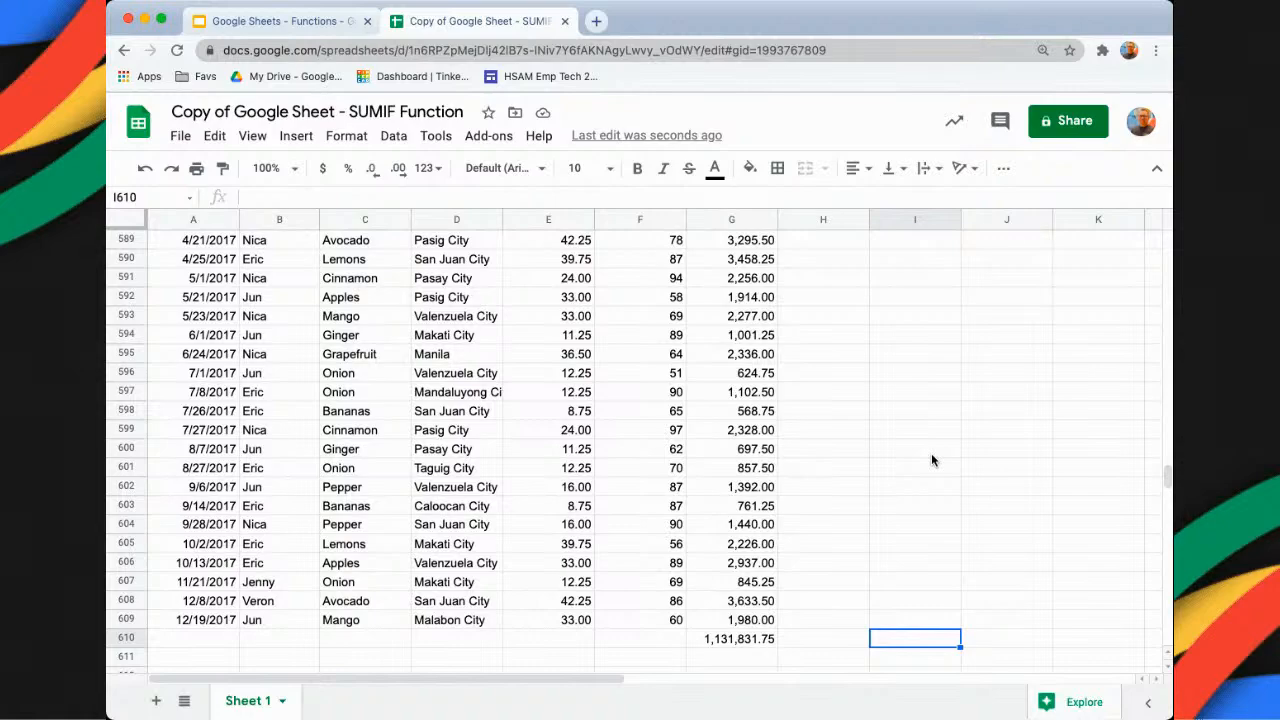
{"action": "key", "text": "super+Up"}
{"action": "key", "text": "Right"}
{"action": "key", "text": "Up"}
{"action": "key", "text": "Up"}
{"action": "key", "text": "Up"}
{"action": "key", "text": "Up"}
{"action": "key", "text": "Up"}
{"action": "key", "text": "Up"}
{"action": "key", "text": "Up"}
{"action": "key", "text": "Up"}
{"action": "key", "text": "Up"}
{"action": "key", "text": "Up"}
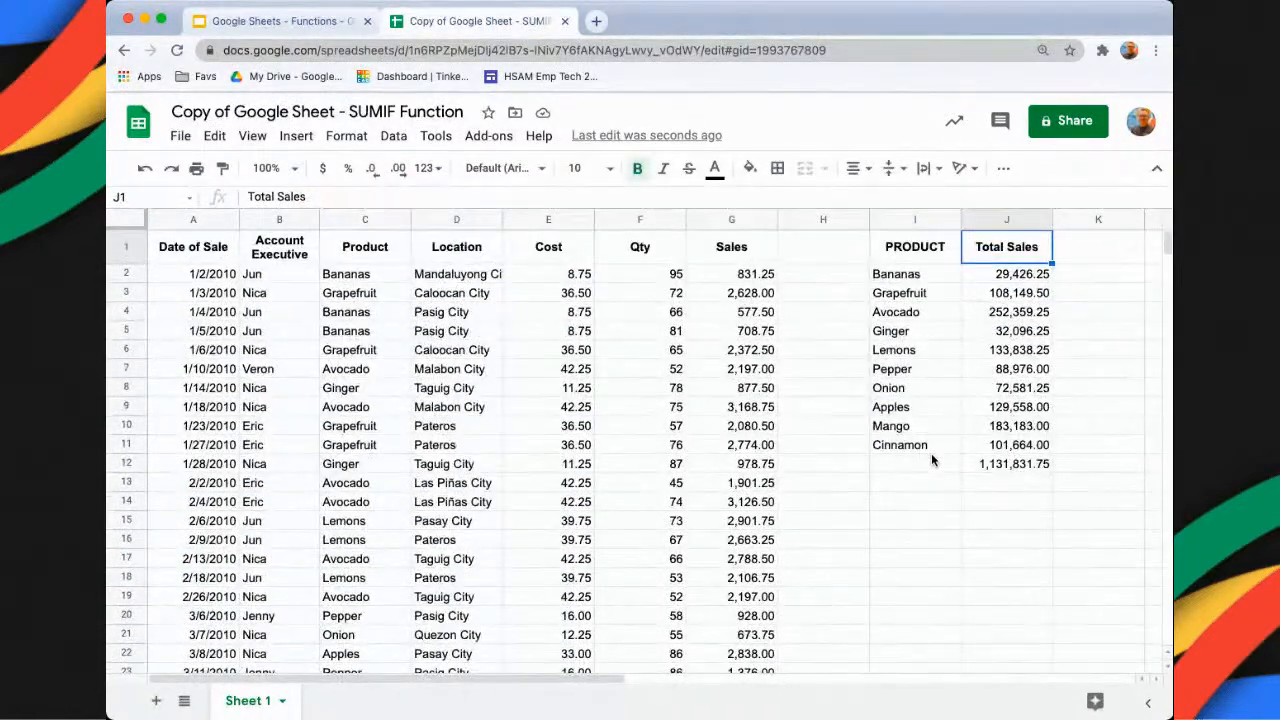
{"action": "key", "text": "Down"}
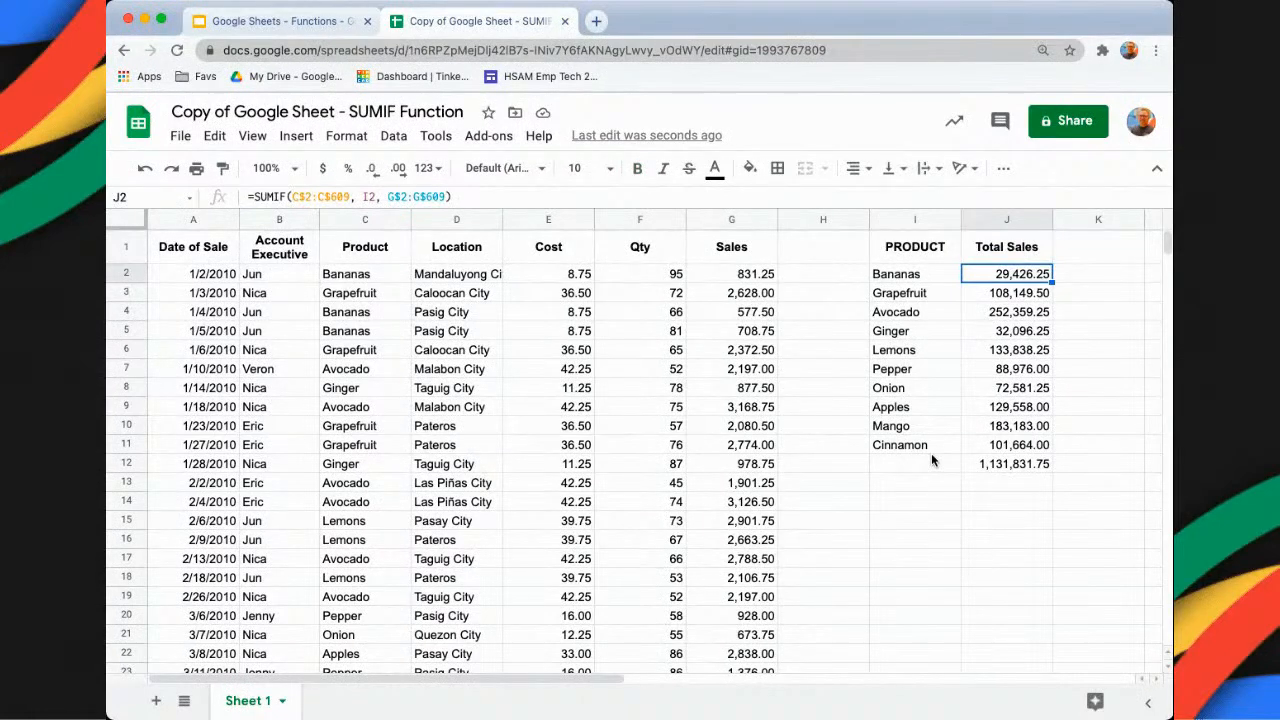